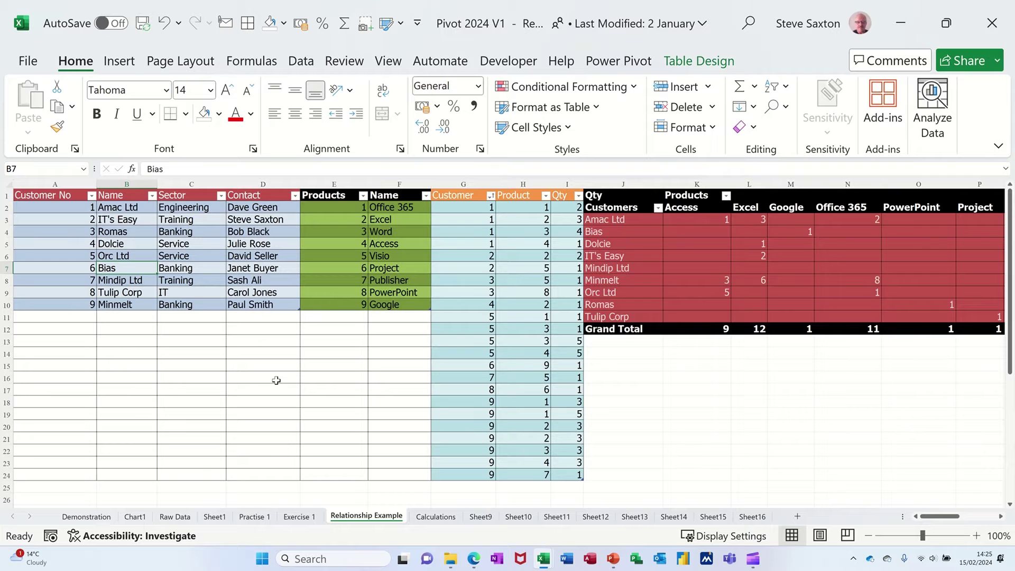
Collapse the Customer, Products and Sales tables in PivotTable Fields, then close the field list.
left_click(711, 281)
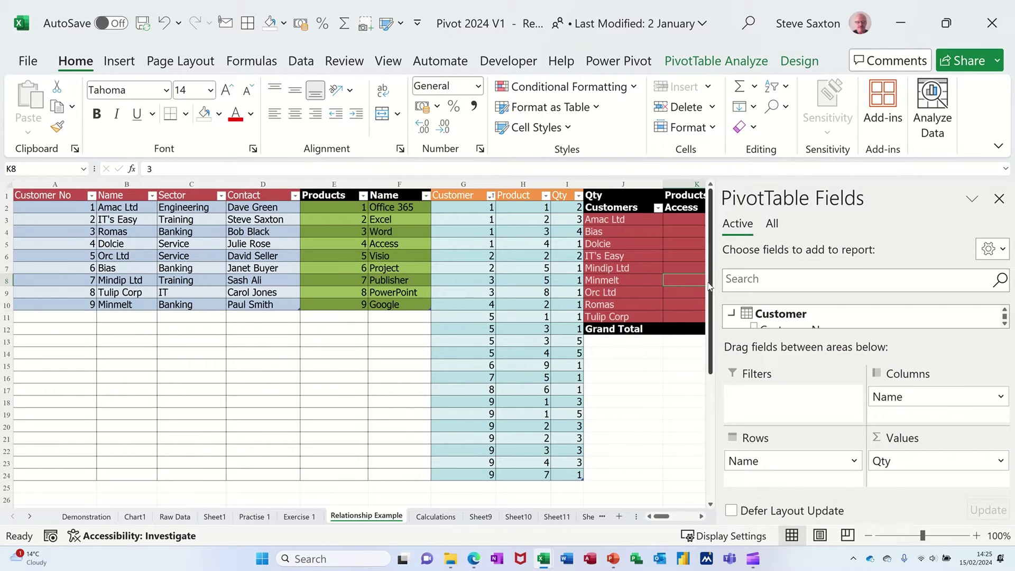
left_click(733, 316)
scroll(811, 327, "down", 1)
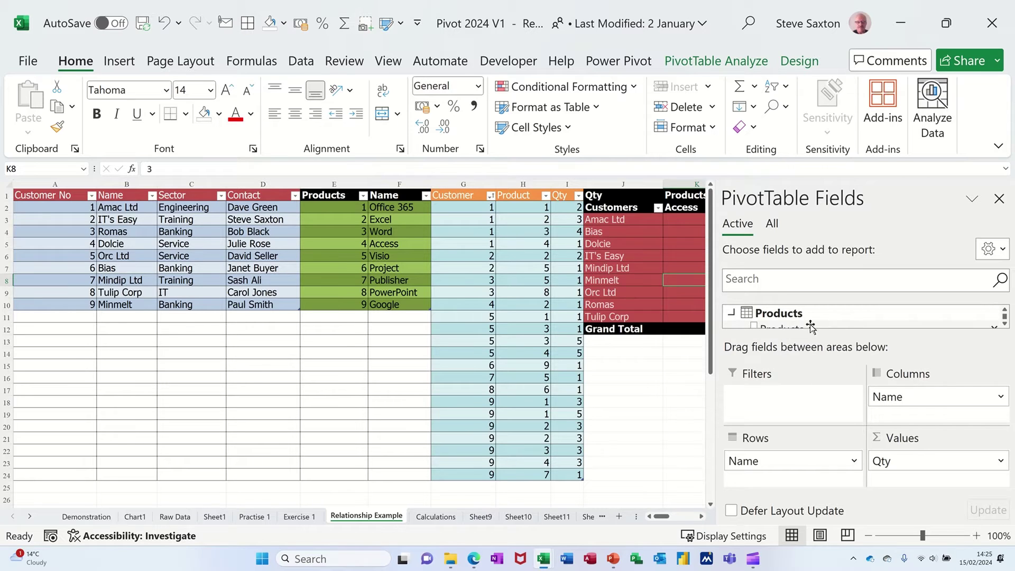
left_click(733, 313)
scroll(772, 321, "down", 1)
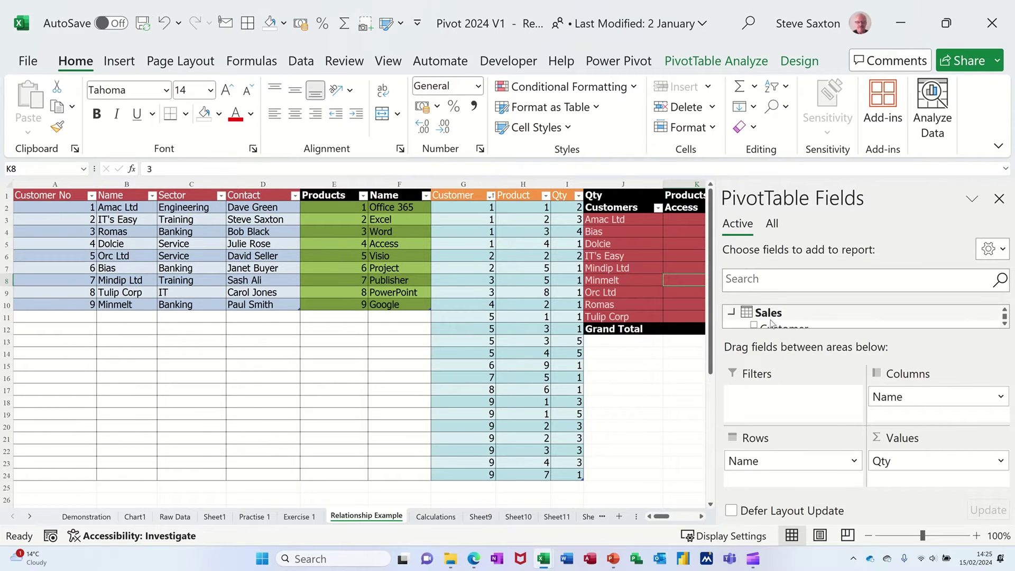
left_click(734, 314)
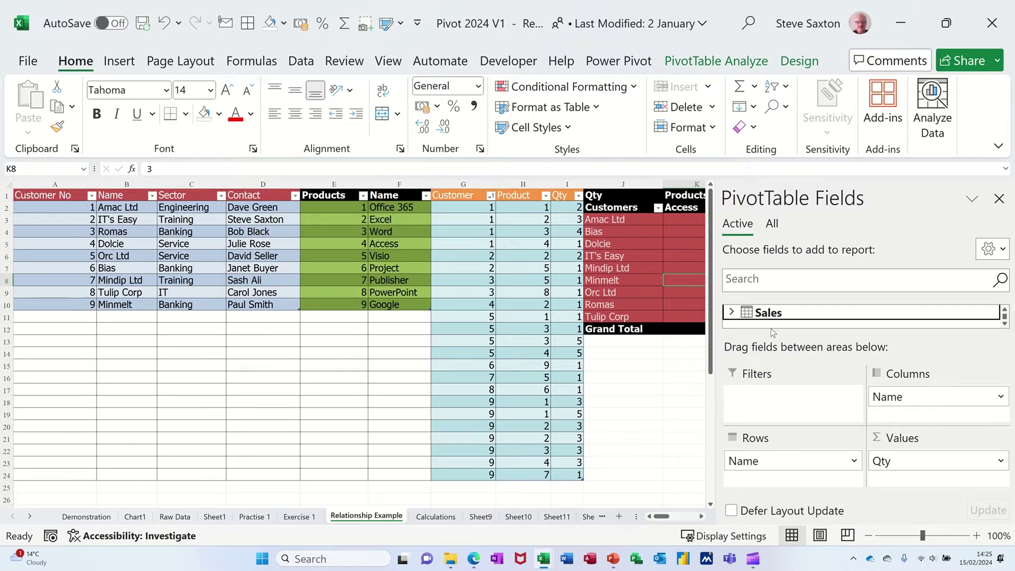
left_click(154, 244)
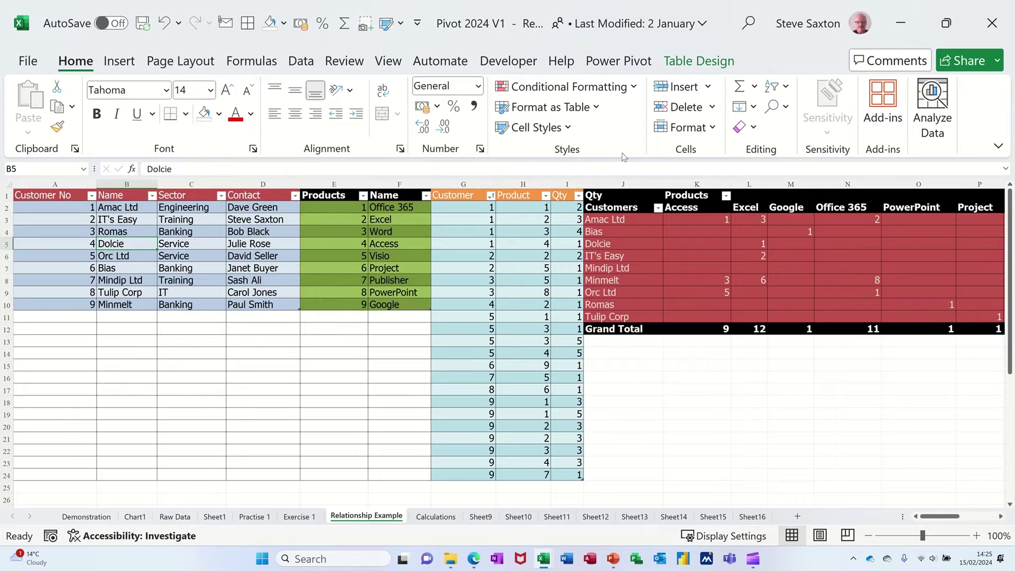
Select columns A through I, which hold the Customer, Products and Sales tables.
left_click(372, 242)
left_click(467, 253)
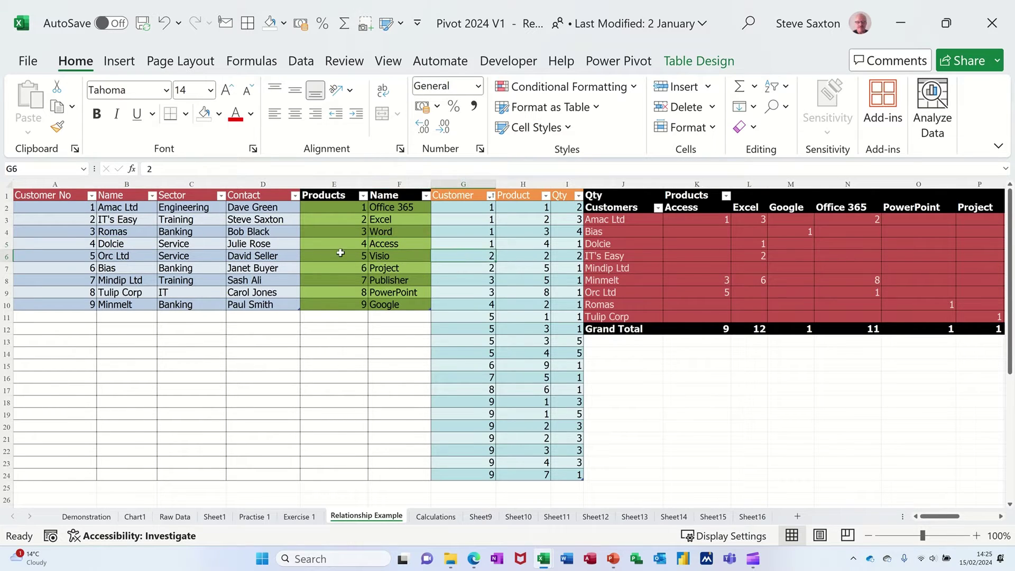
left_click(211, 253)
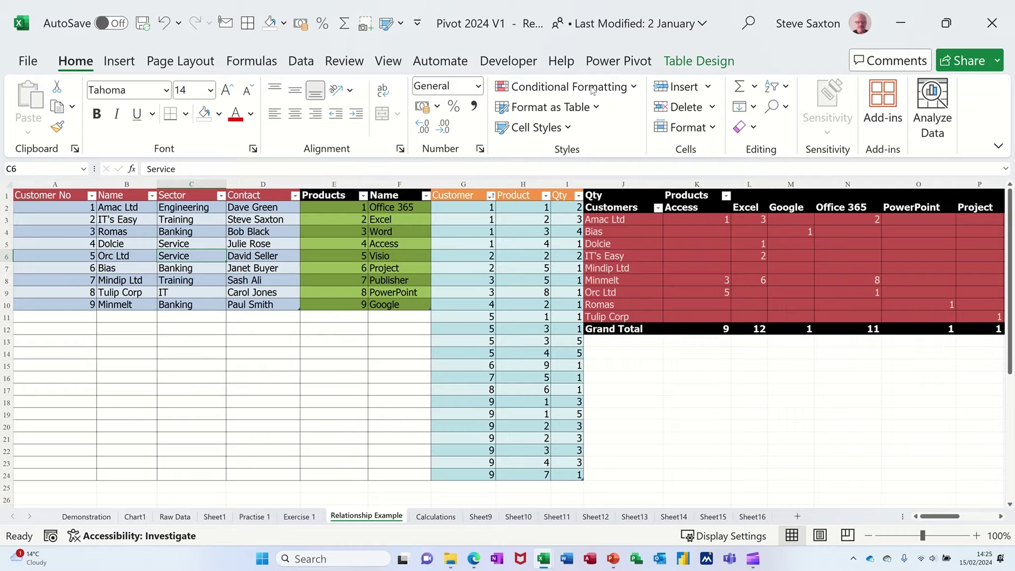
left_click(299, 61)
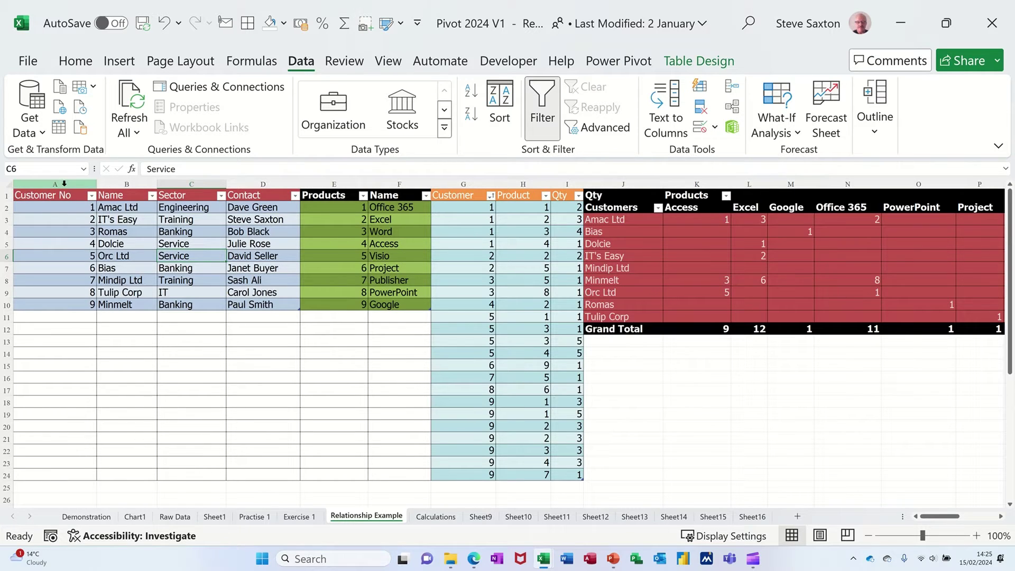
left_click_drag(71, 186, 549, 215)
Copy columns A–I and paste the three tables into a new blank workbook, Book2.
key("ctrl+c")
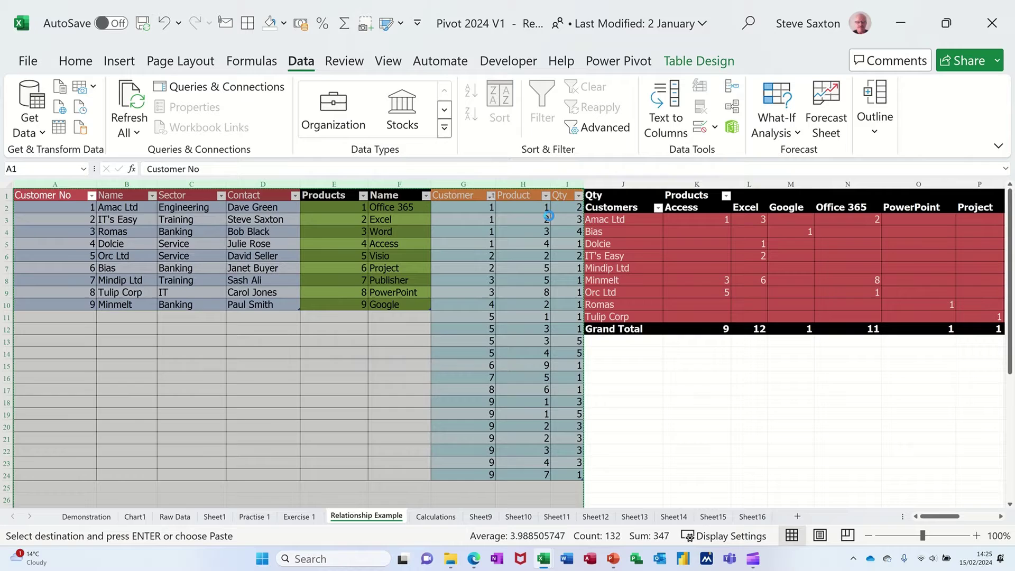
key("ctrl+n")
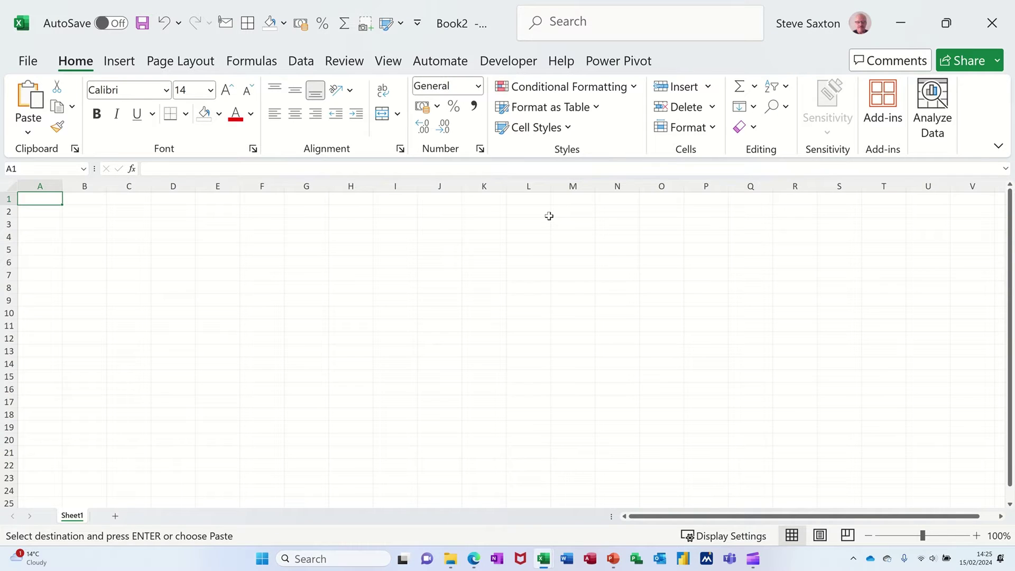
key("ctrl+v")
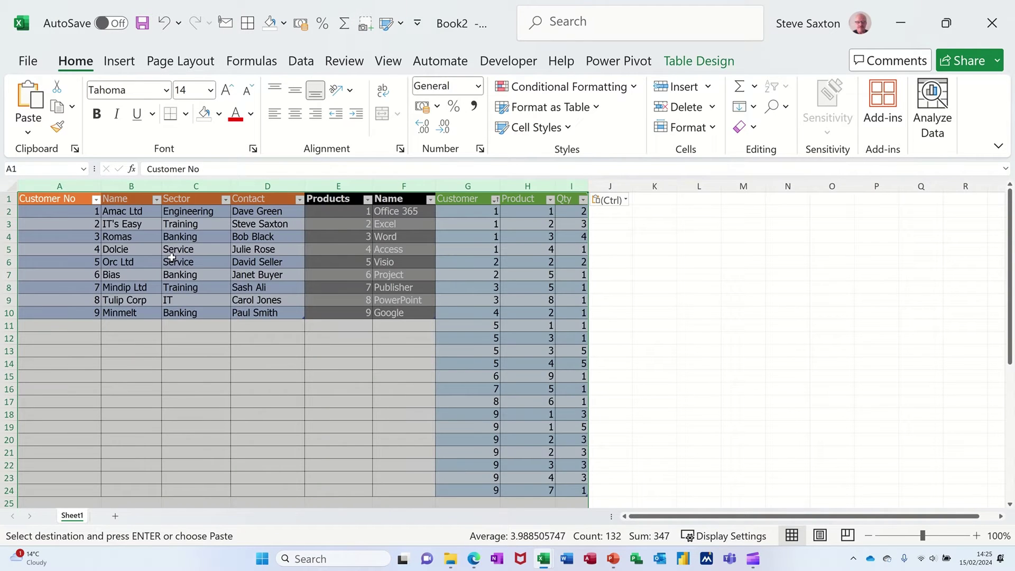
left_click(171, 259)
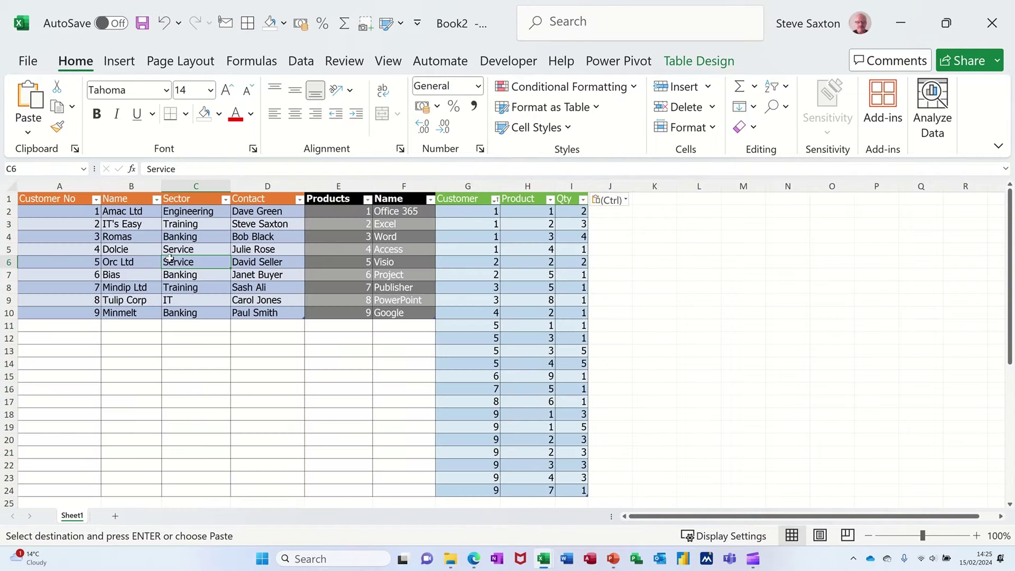
With the Power Pivot tab shown, select the Customer table A1:D10, then cells in Products and Sales.
left_click(614, 63)
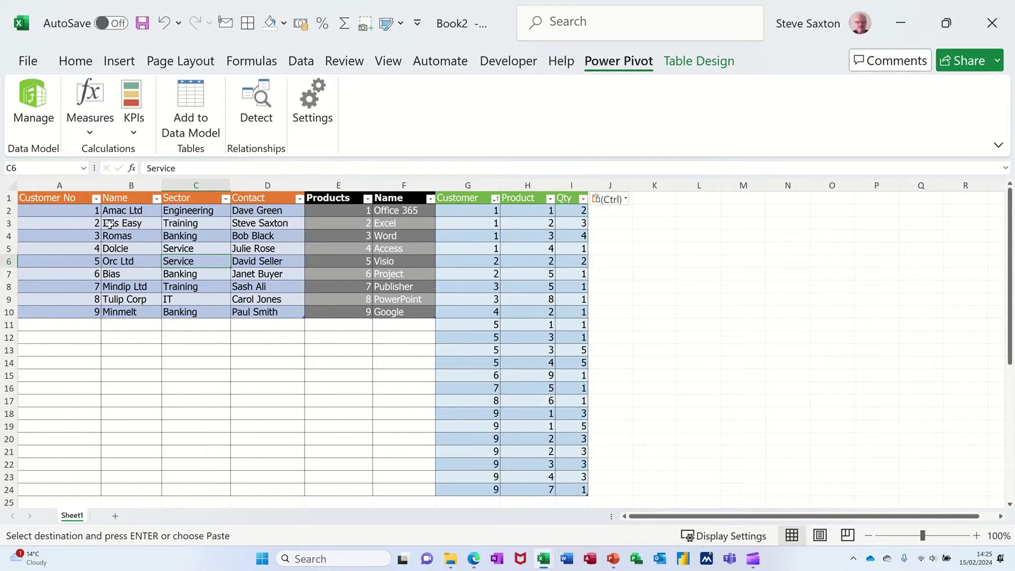
left_click_drag(51, 198, 266, 312)
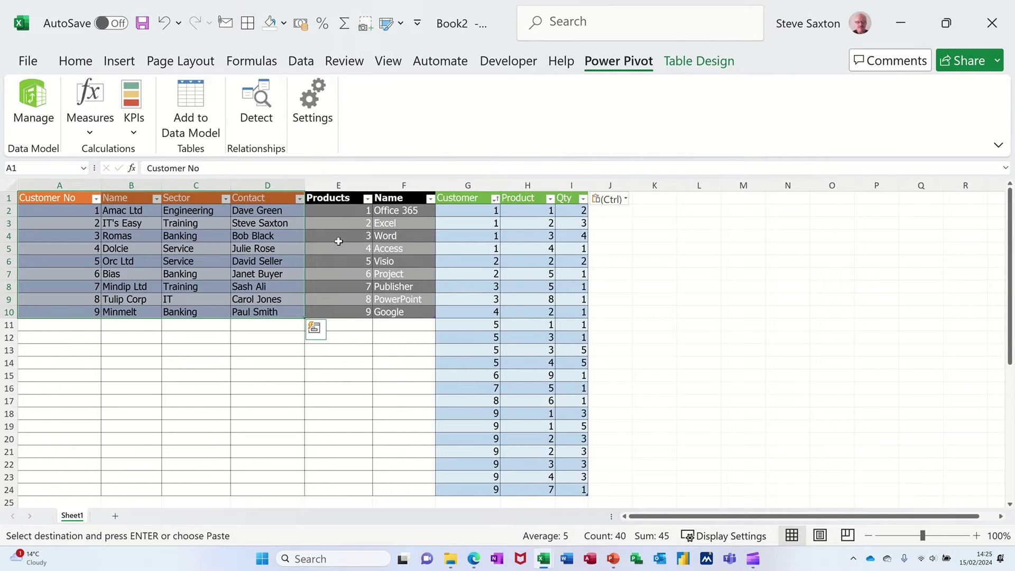
left_click(336, 225)
left_click(485, 272)
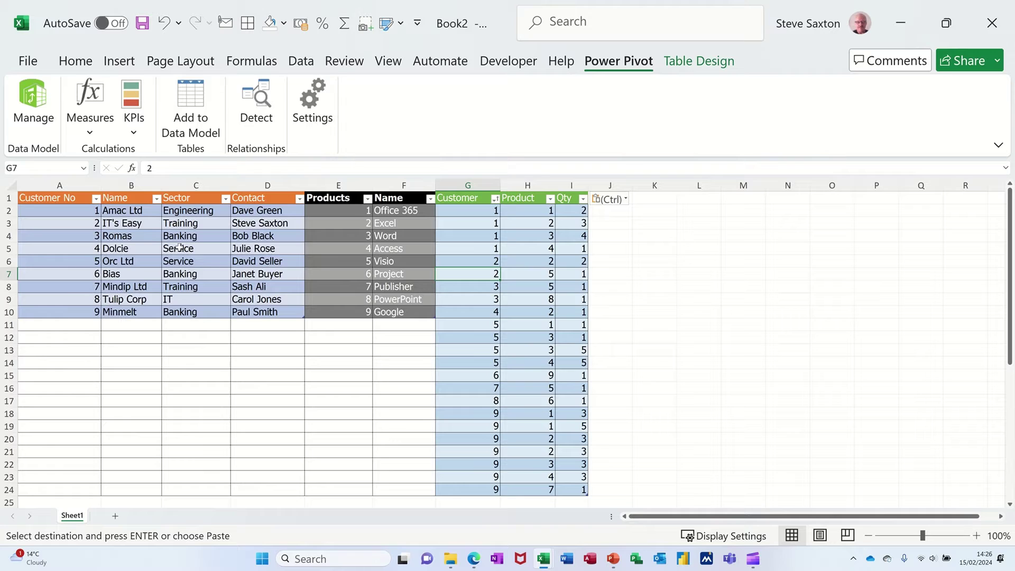
left_click(133, 237)
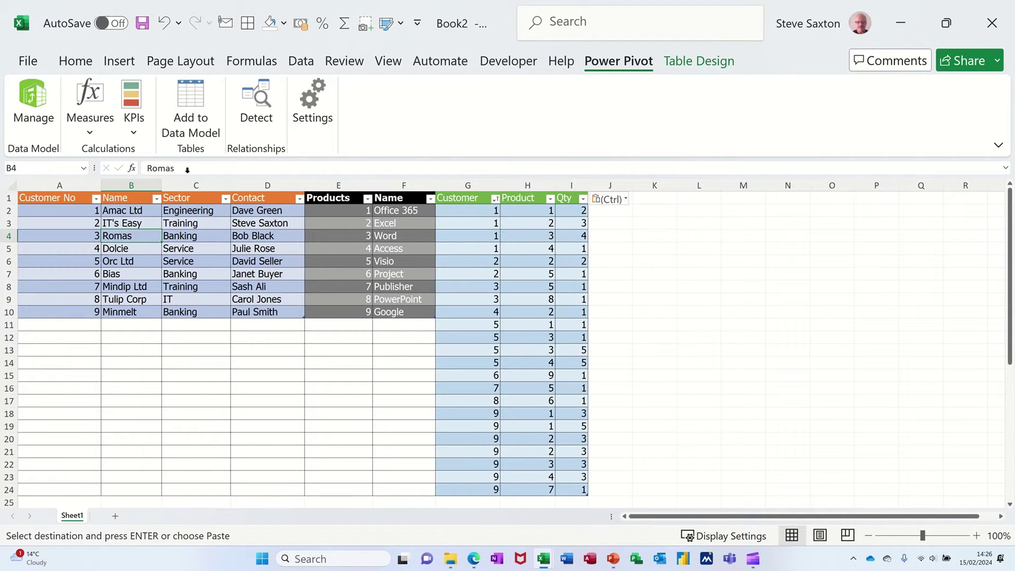
Add the Customer, Products and Sales tables to the data model, then maximize Power Pivot.
left_click(193, 105)
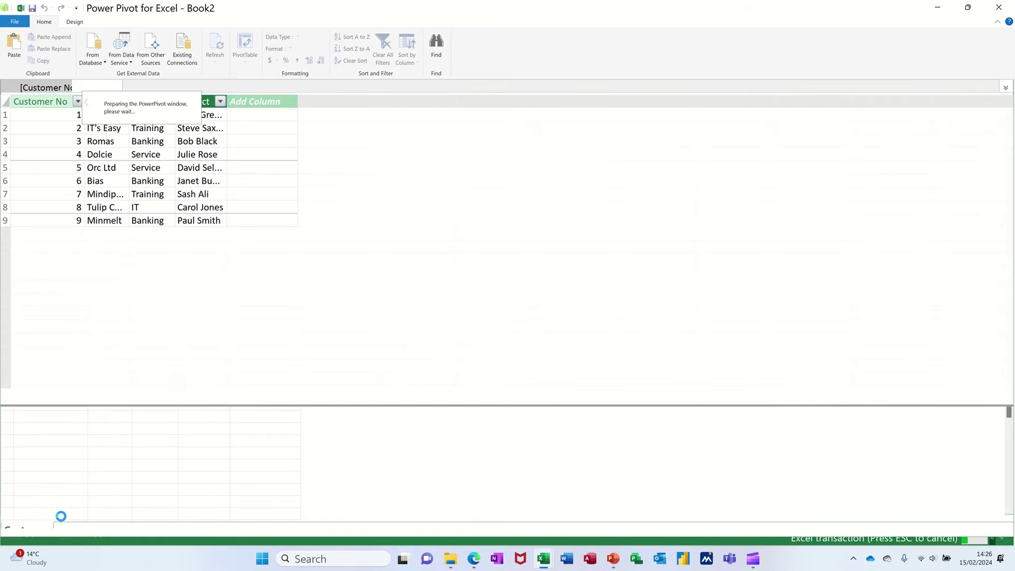
left_click(967, 8)
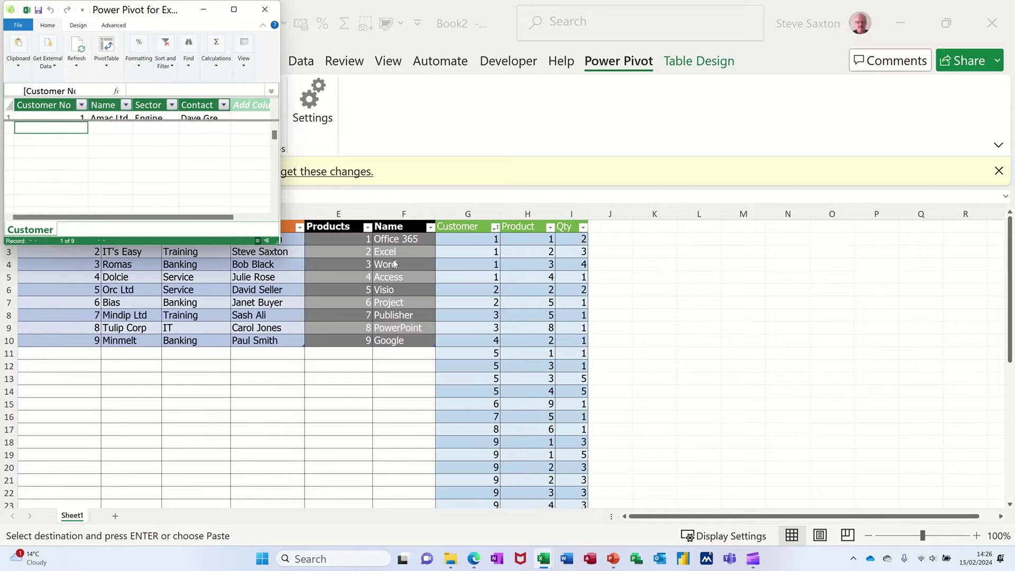
left_click(353, 268)
left_click(350, 277)
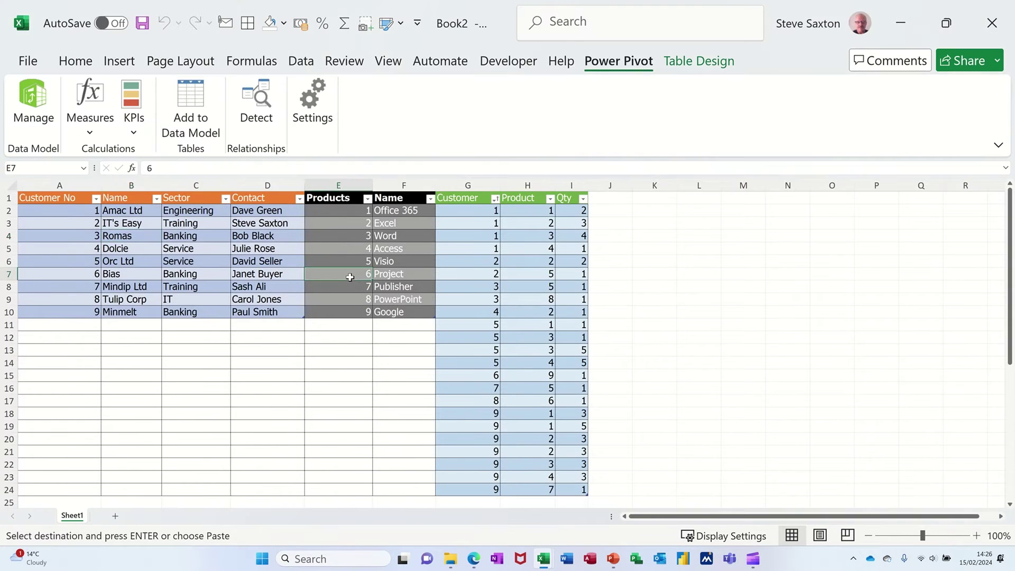
left_click(186, 99)
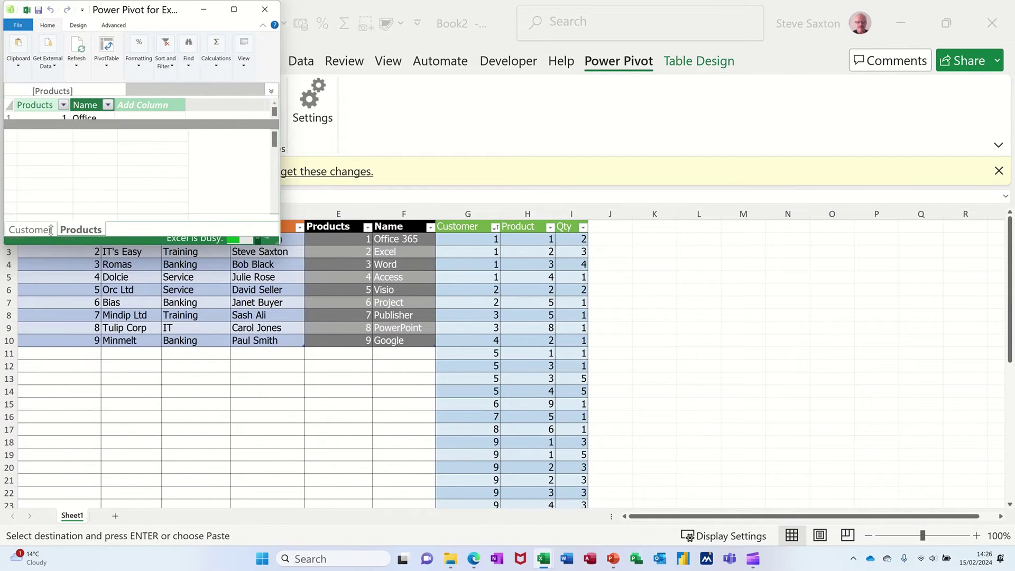
left_click(492, 316)
left_click(504, 318)
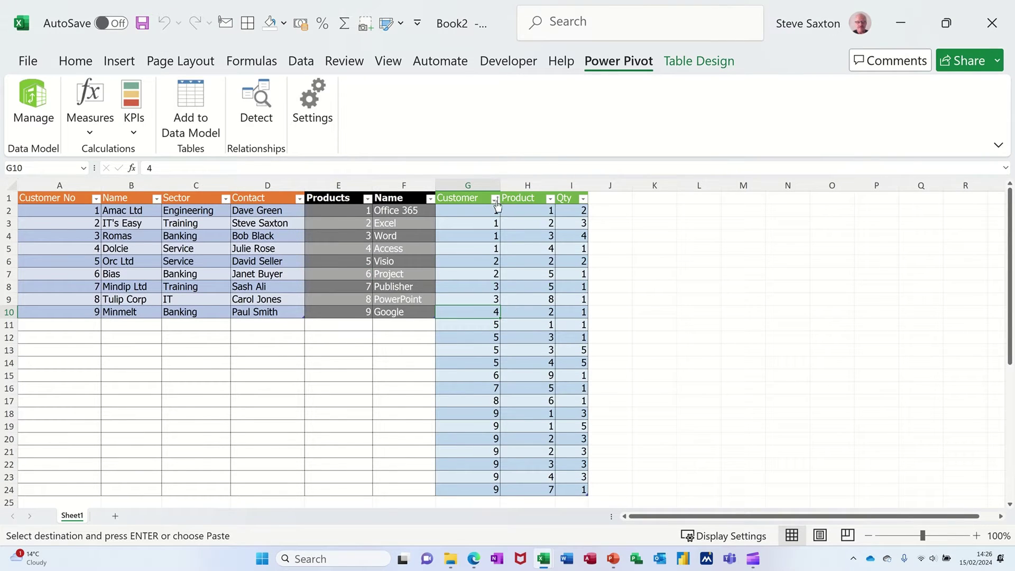
left_click(191, 108)
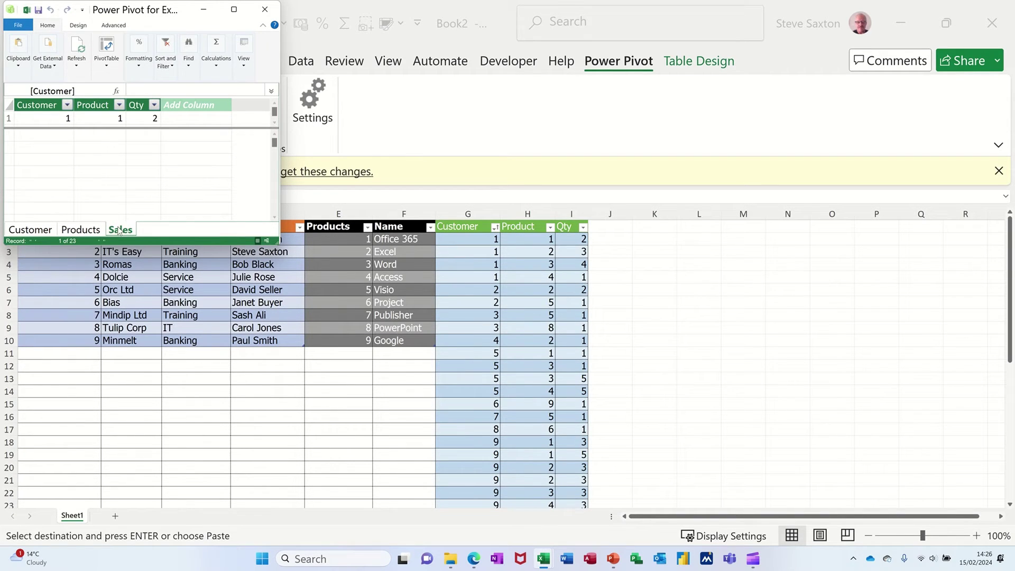
left_click(234, 10)
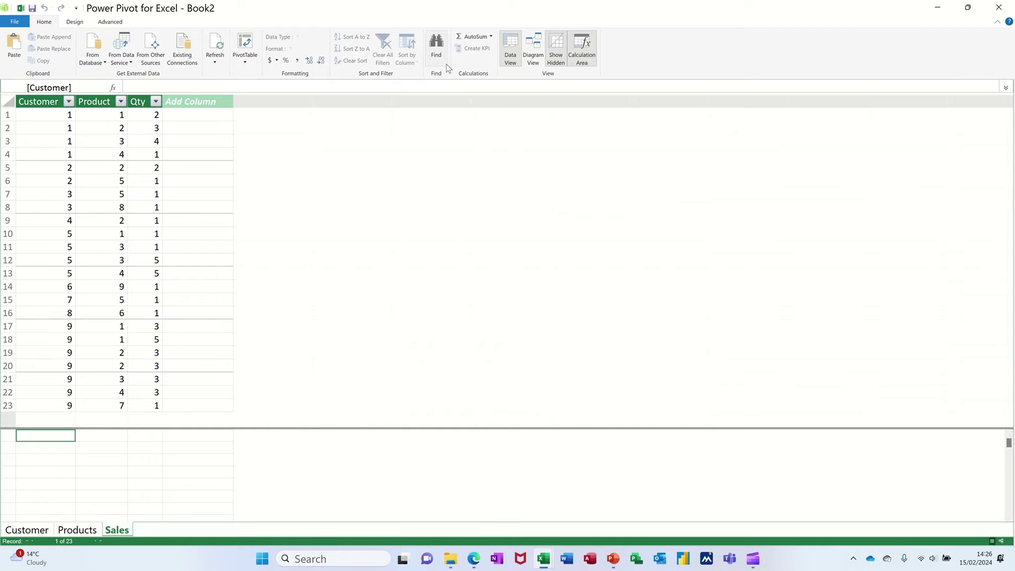
Switch to Diagram View and arrange the Products and Sales tables.
left_click(535, 42)
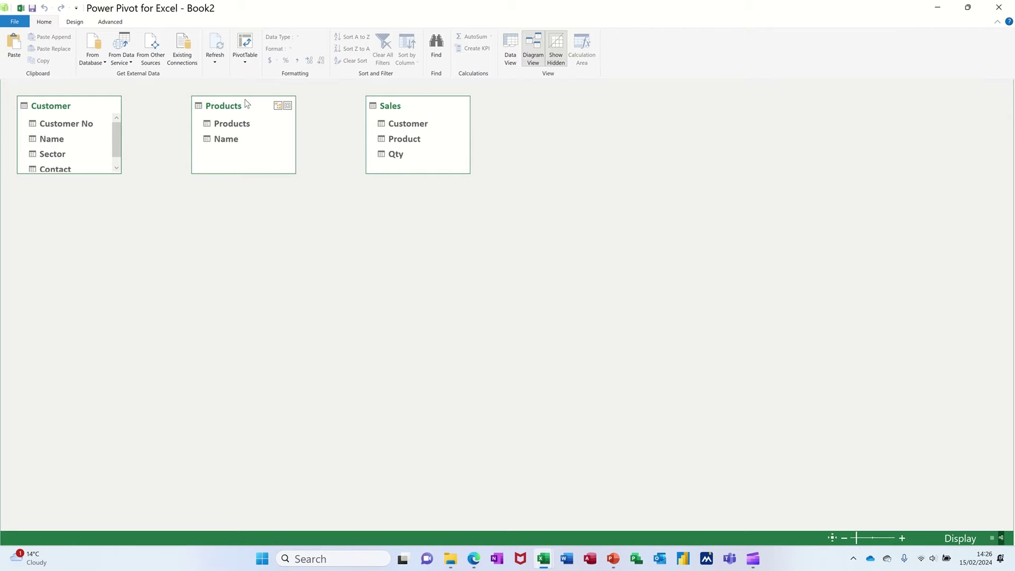
left_click(266, 108)
left_click_drag(266, 108, 312, 109)
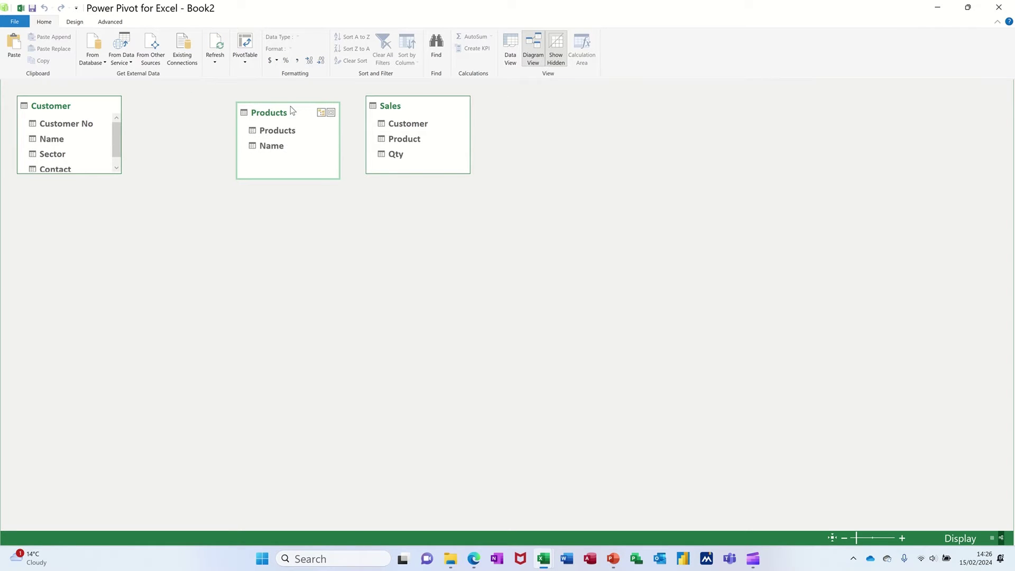
left_click(421, 105)
left_click_drag(421, 105, 183, 243)
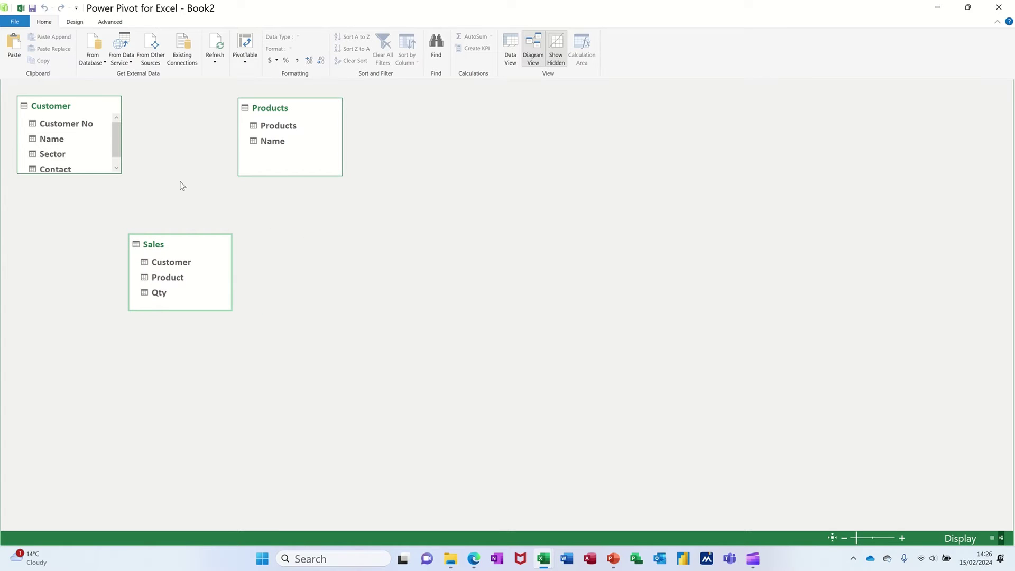
Link Customer No to Sales[Customer] and Products to Sales[Product].
left_click(61, 126)
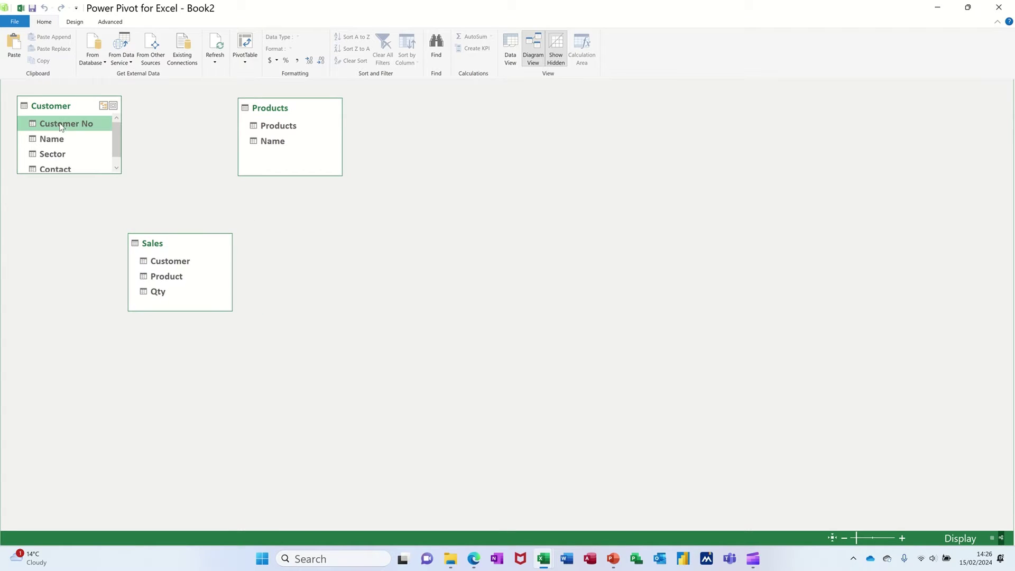
left_click_drag(72, 122, 160, 258)
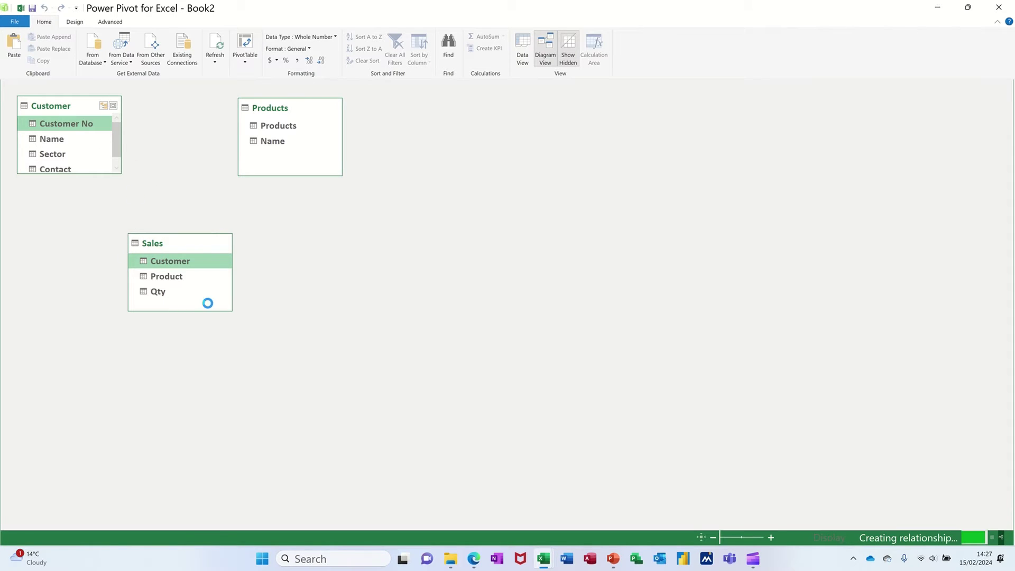
left_click(293, 128)
left_click_drag(292, 129, 186, 279)
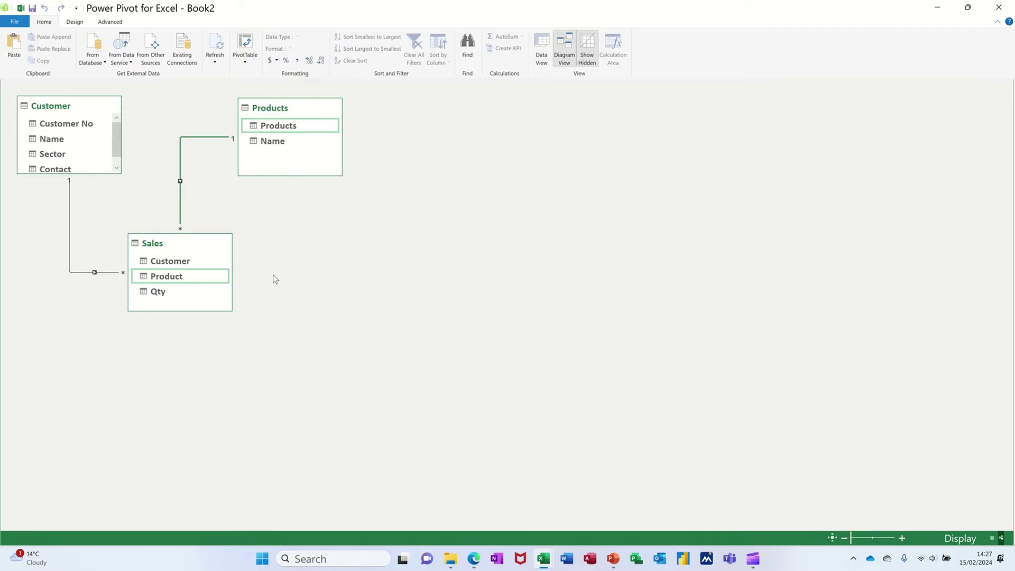
left_click_drag(261, 111, 318, 110)
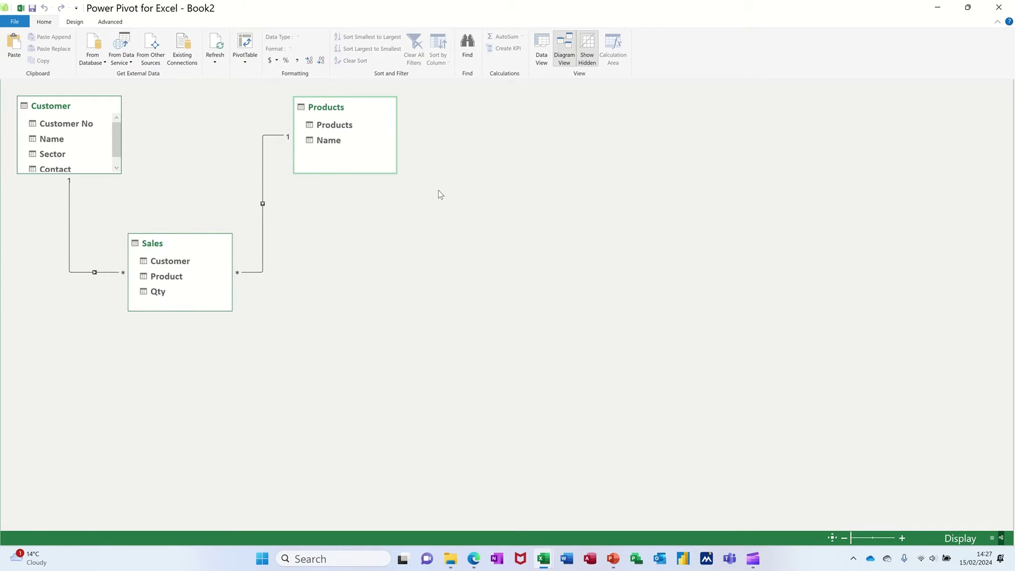
Create a PivotTable from the data model on a new worksheet, Sheet2.
left_click(244, 64)
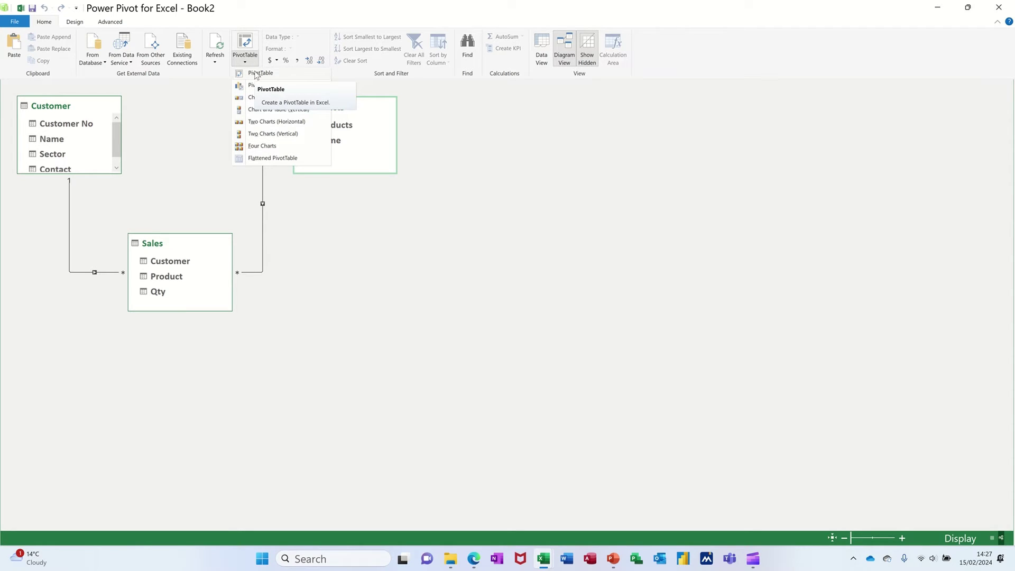
left_click(255, 74)
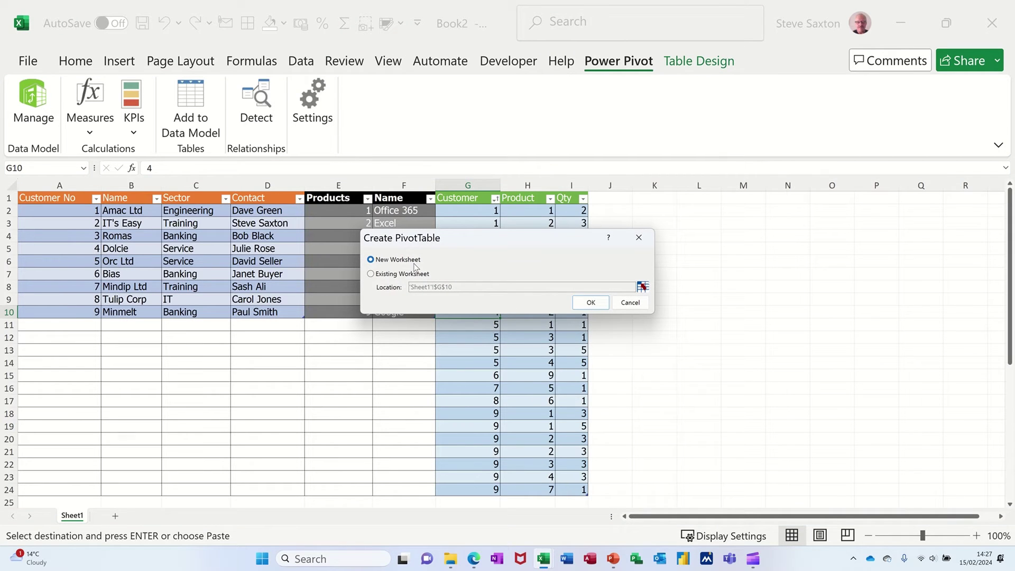
left_click(589, 303)
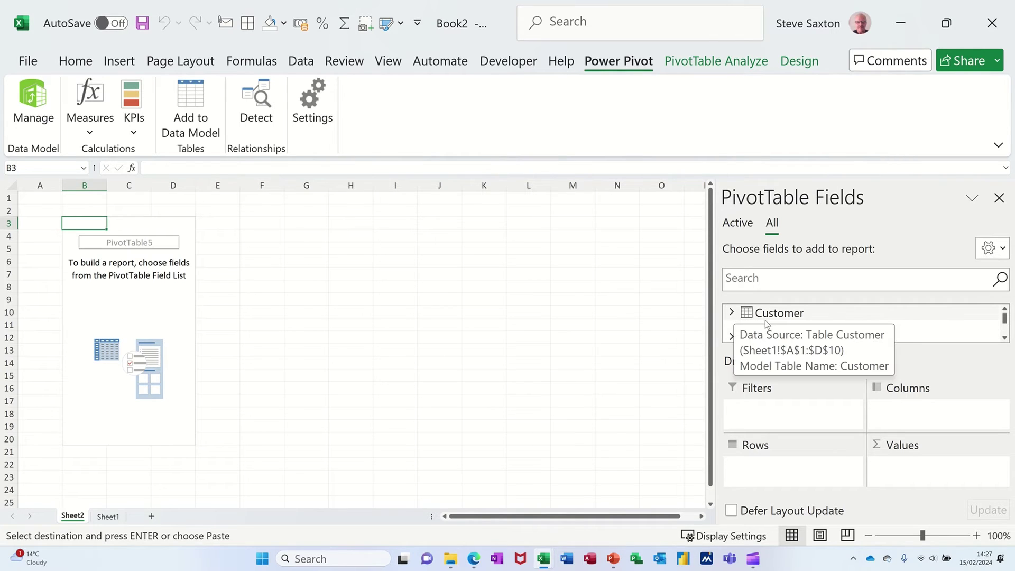
Put the Customer table's Name field in the pivot rows.
scroll(811, 331, "down", 1)
scroll(756, 324, "down", 1)
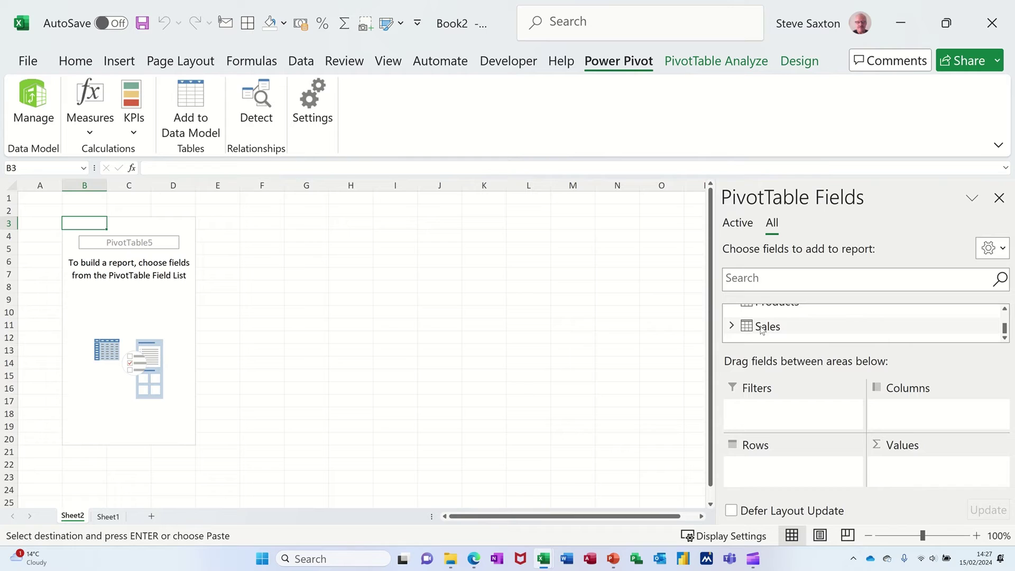
scroll(762, 328, "up", 2)
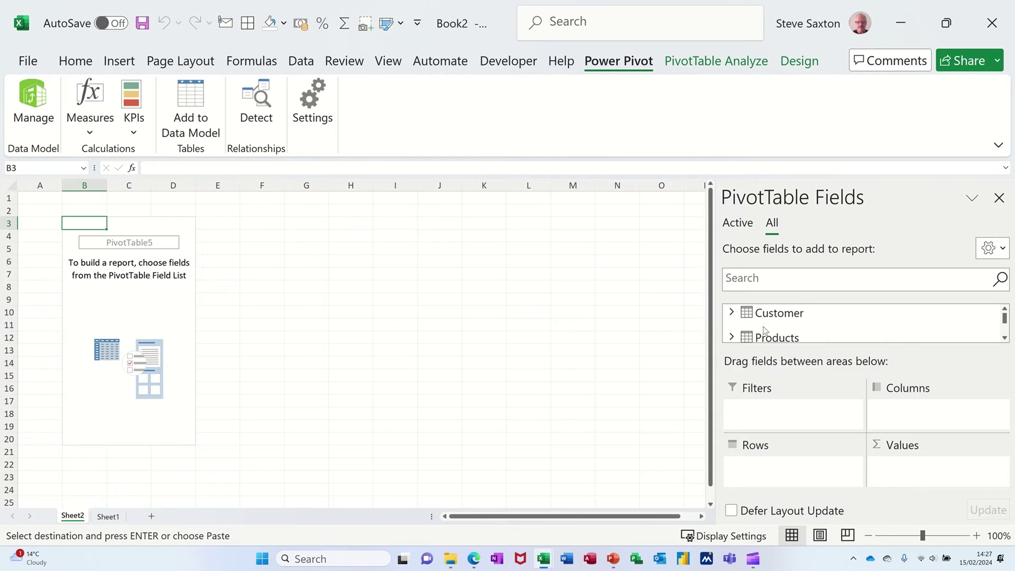
left_click(732, 313)
scroll(800, 330, "down", 1)
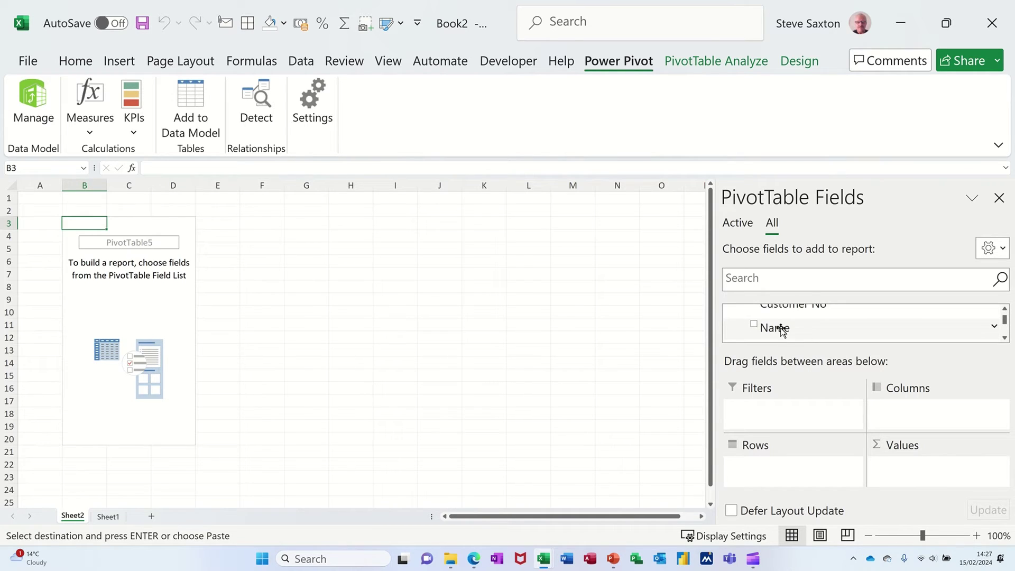
left_click_drag(774, 328, 786, 476)
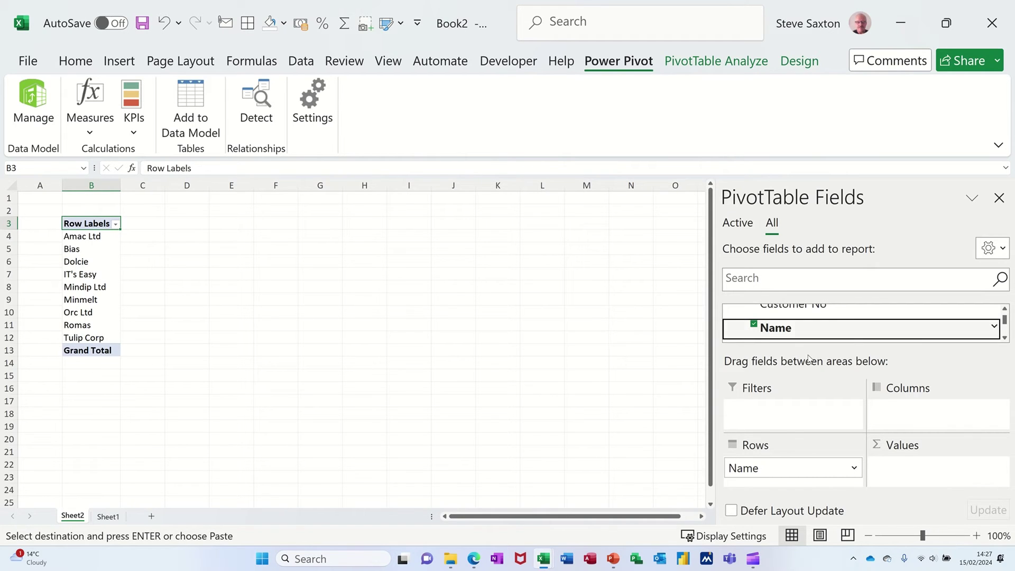
Put the Products table's Name field in the pivot columns.
scroll(819, 324, "down", 1)
scroll(817, 324, "down", 4)
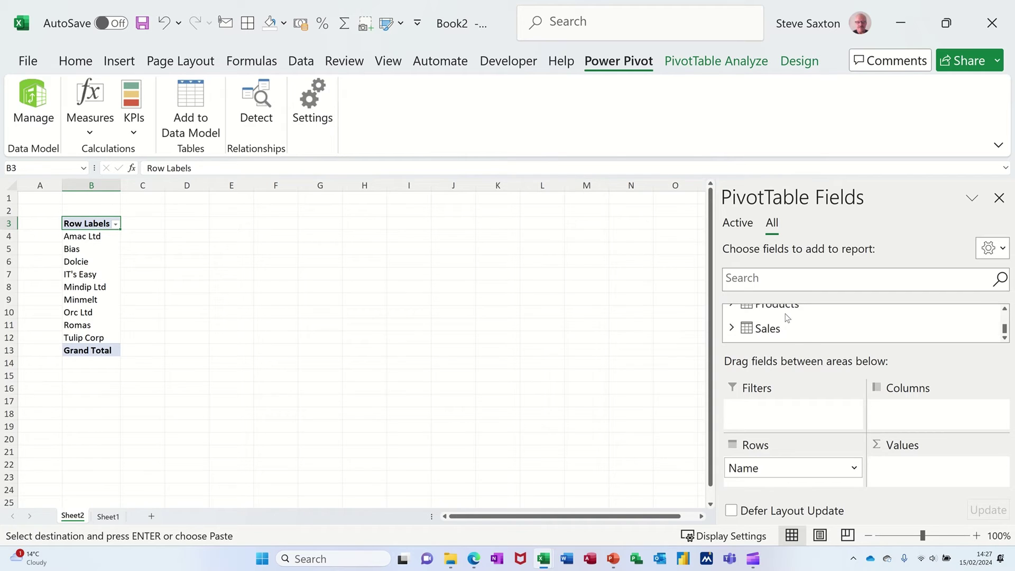
left_click(786, 311)
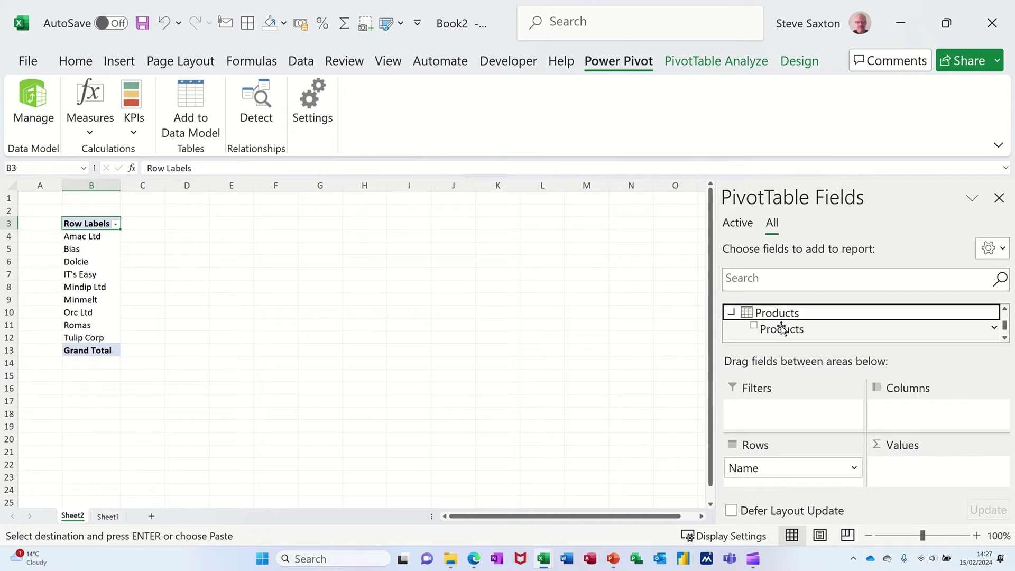
scroll(790, 328, "down", 1)
left_click_drag(788, 328, 899, 411)
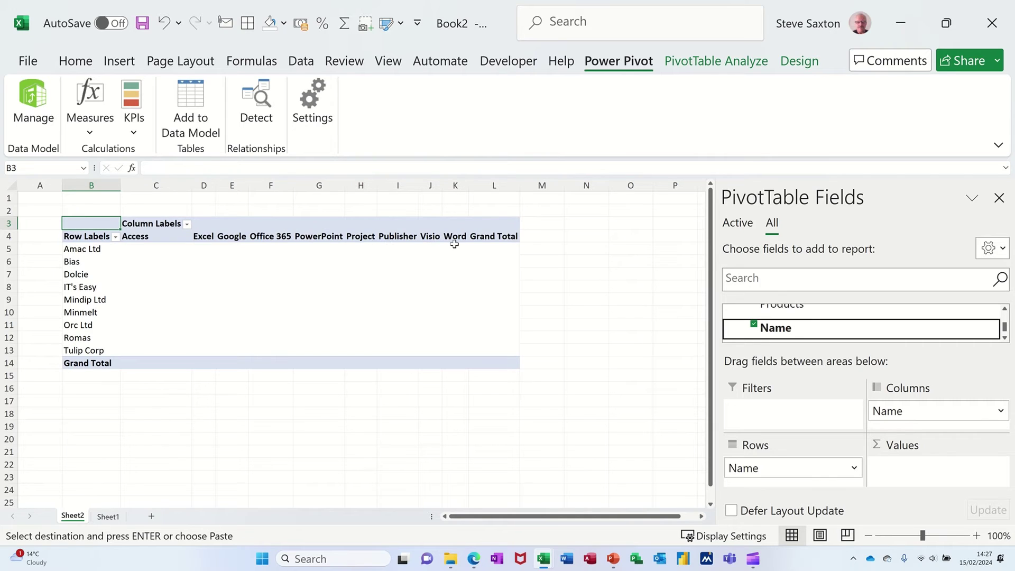
Add Sales Qty to Values as Sum of Qty, giving a grand total of 52.
scroll(809, 326, "down", 1)
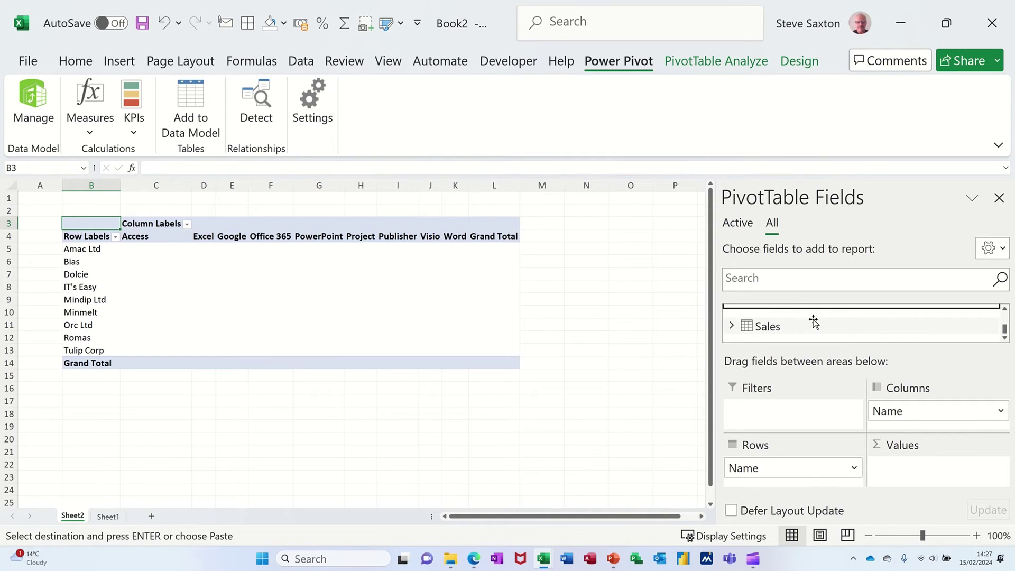
left_click(772, 328)
scroll(819, 336, "down", 1)
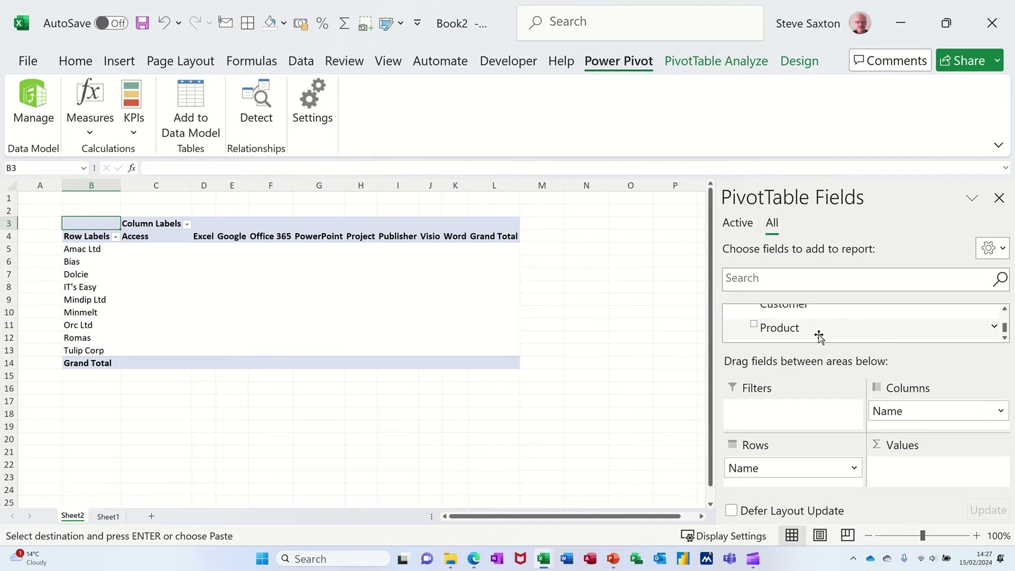
scroll(793, 335, "down", 1)
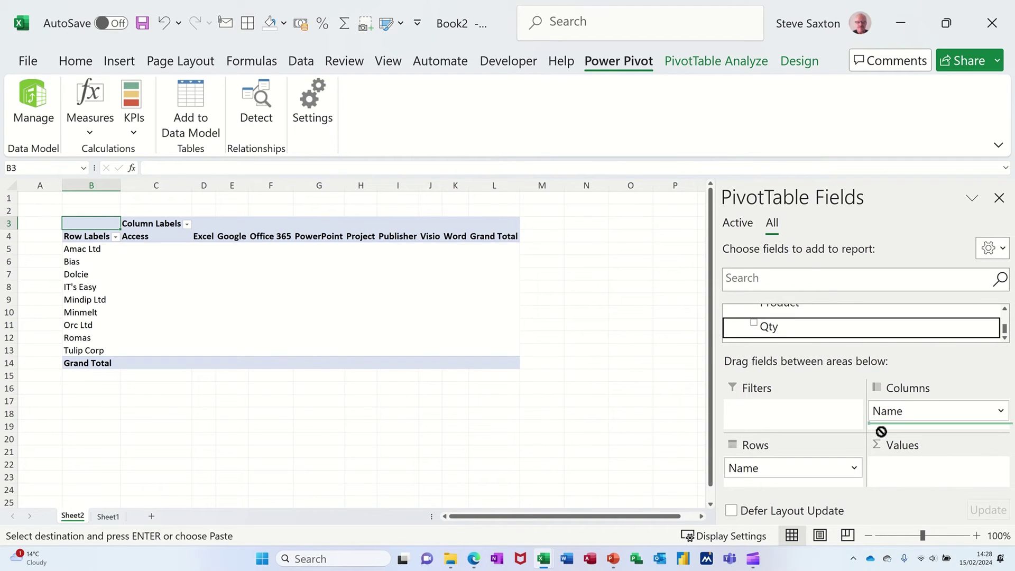
left_click_drag(881, 432, 899, 468)
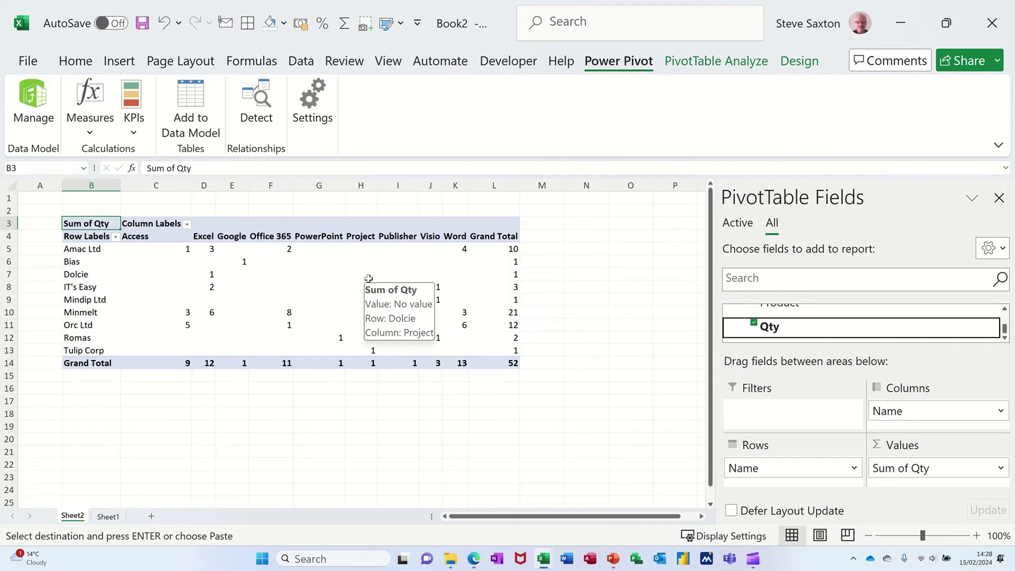
Select a cell inside the finished pivot table.
left_click(311, 276)
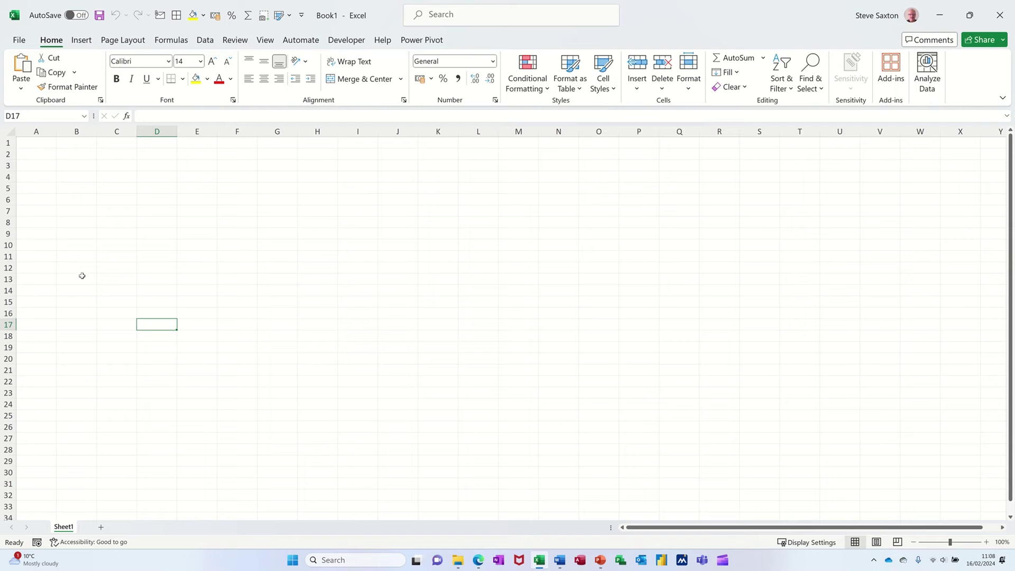
Open the Power Pivot data model window via Manage and maximize it.
left_click(108, 168)
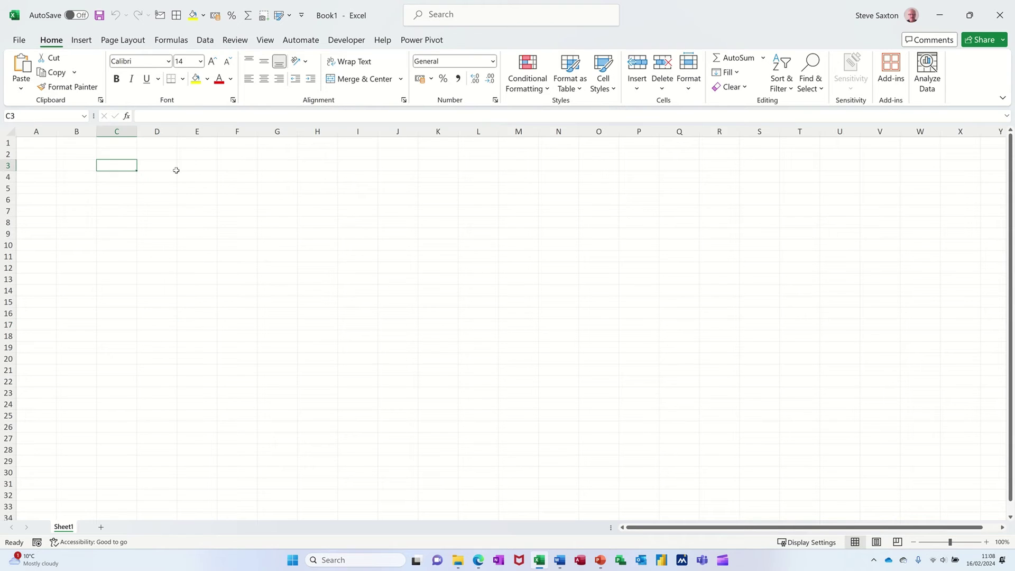
left_click(410, 41)
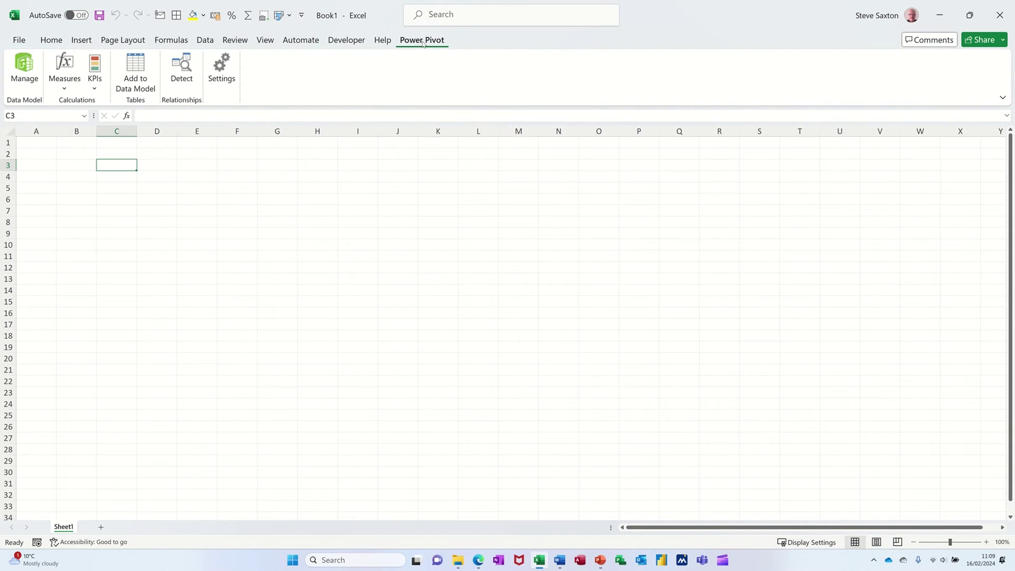
left_click(23, 67)
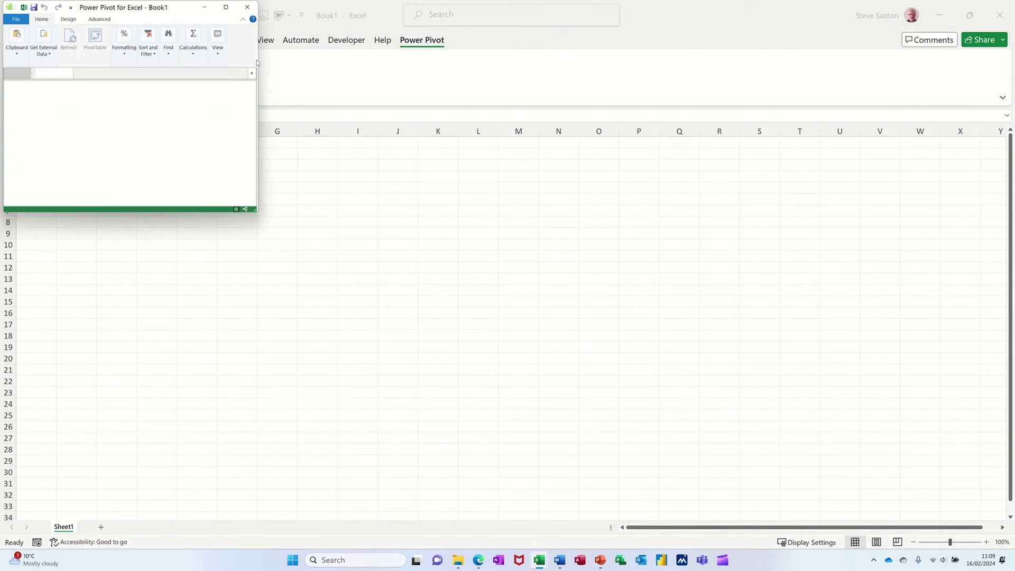
left_click(226, 7)
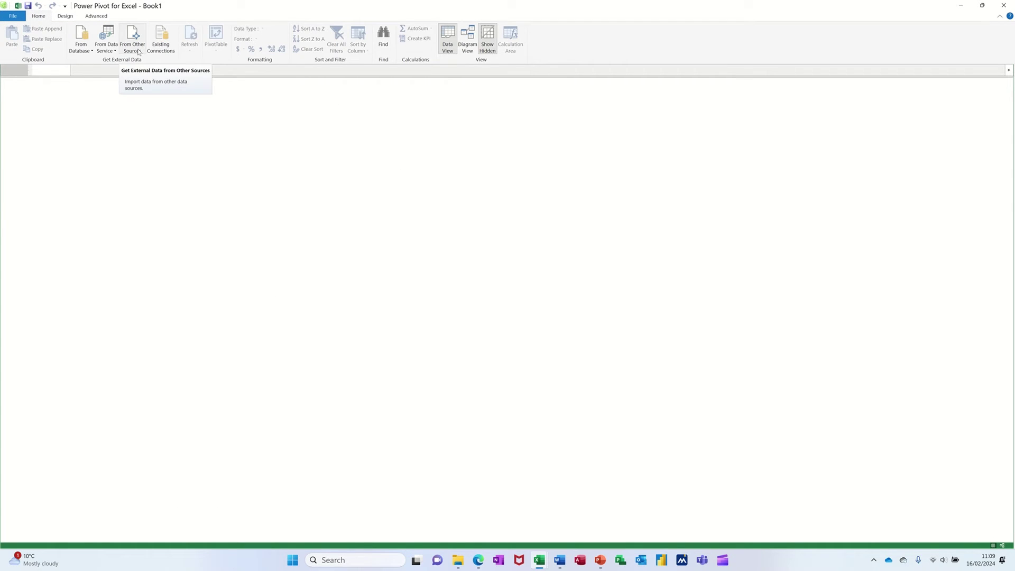
Import Sheet1 of Customers.xlsx as an Excel file source, using the first row as headers.
left_click(138, 50)
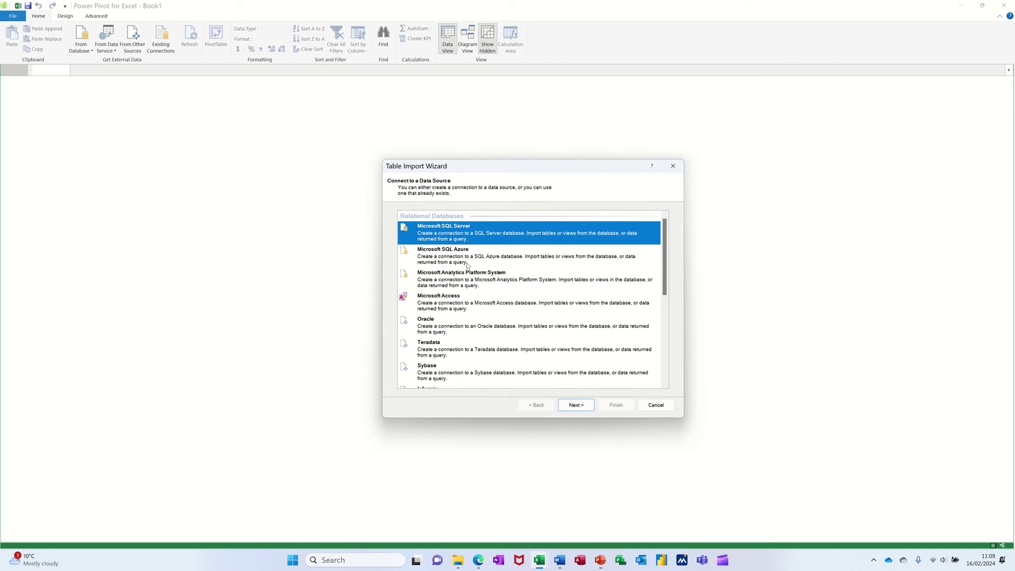
scroll(467, 265, "down", 5)
left_click(438, 346)
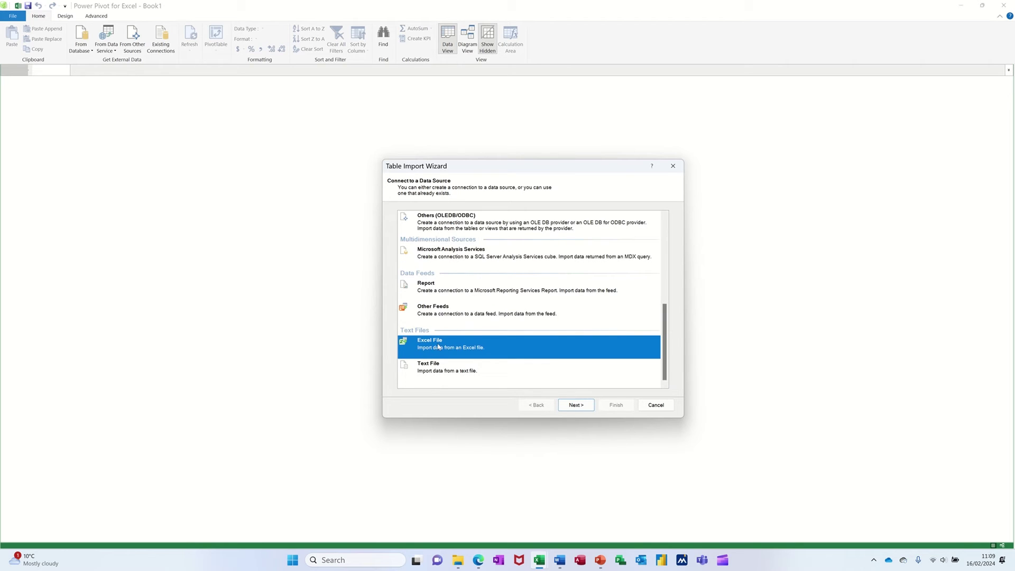
left_click(576, 405)
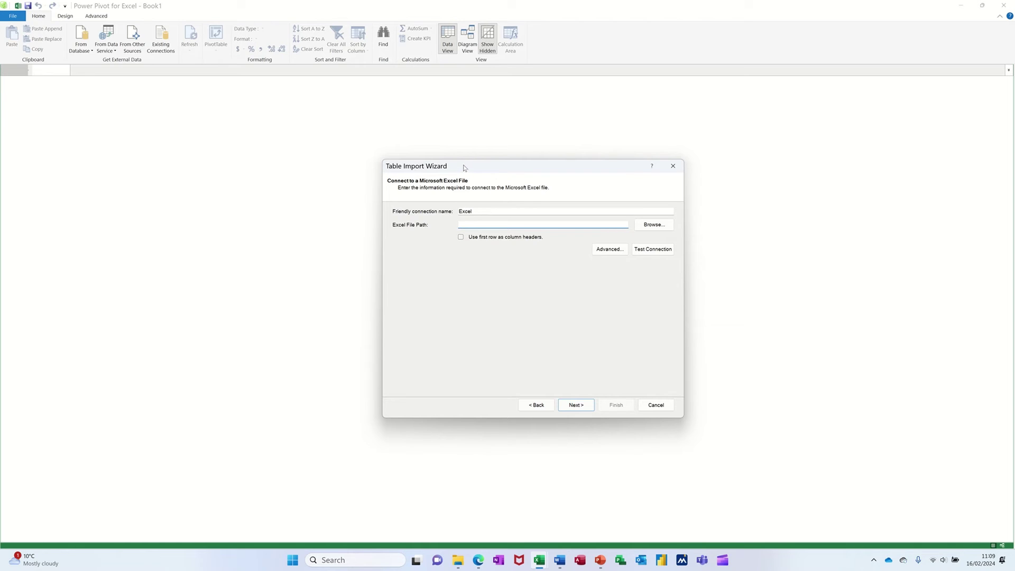
left_click_drag(464, 167, 397, 146)
left_click(583, 207)
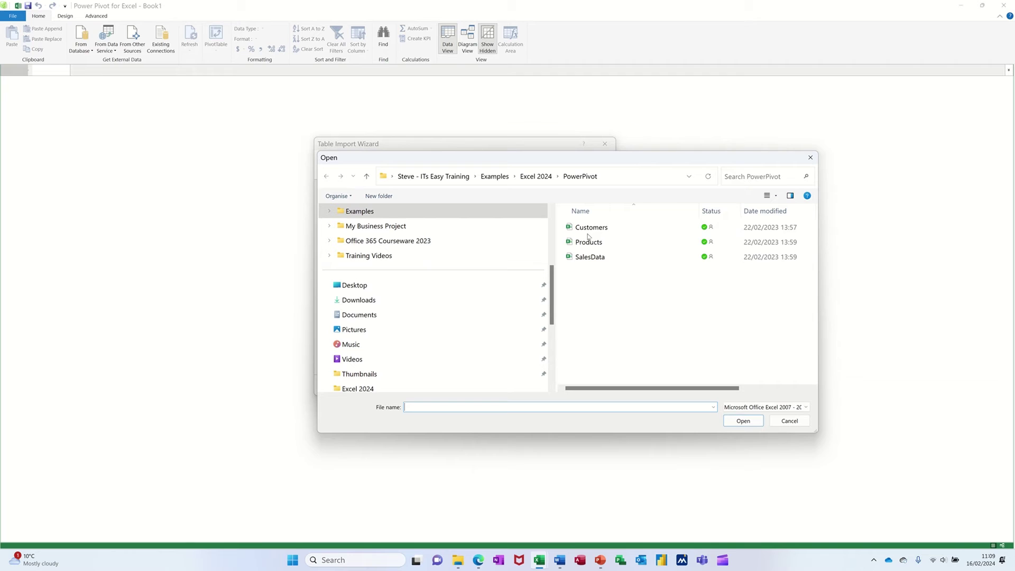
double_click(587, 231)
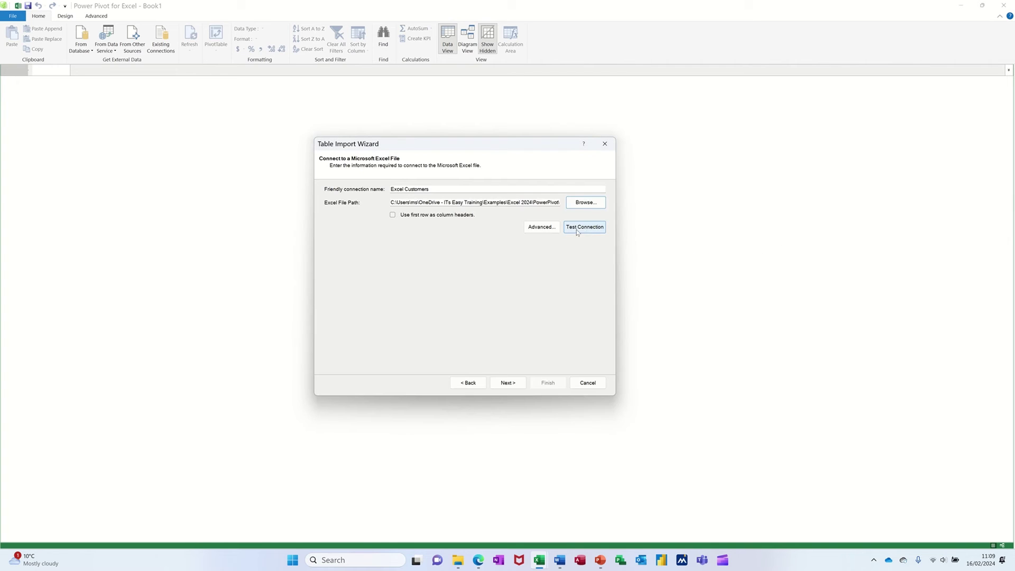
left_click(394, 216)
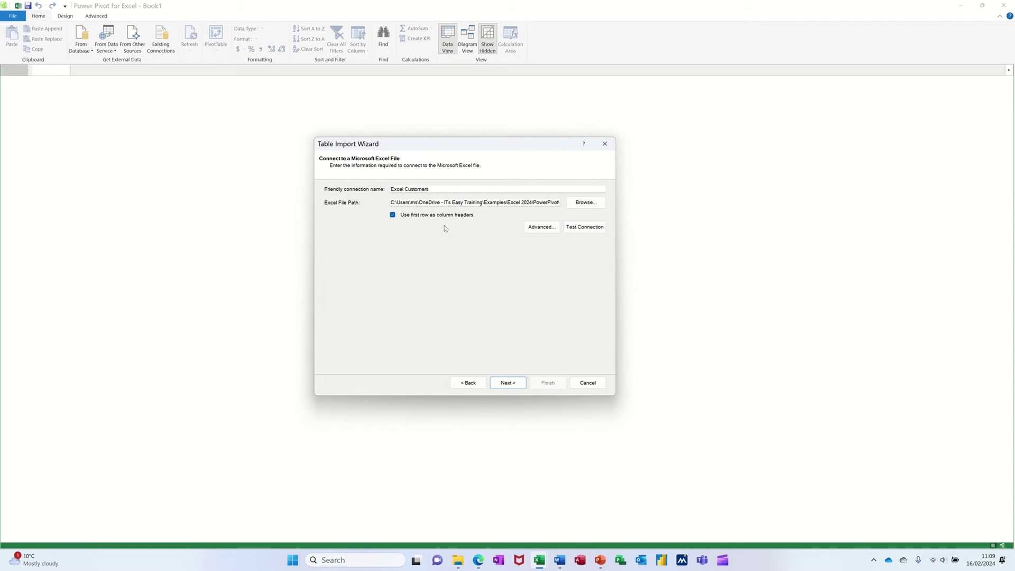
left_click(509, 384)
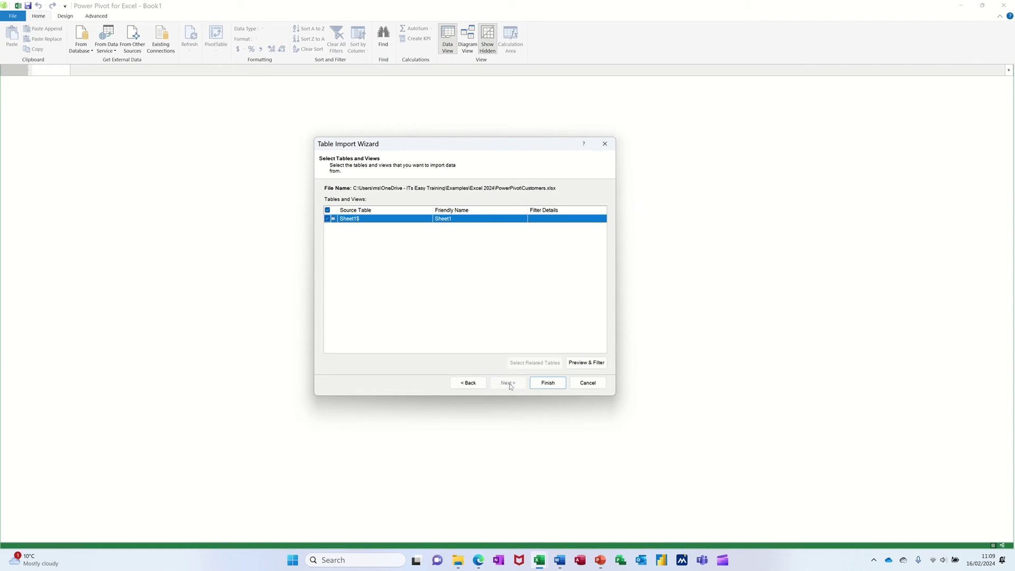
left_click(542, 386)
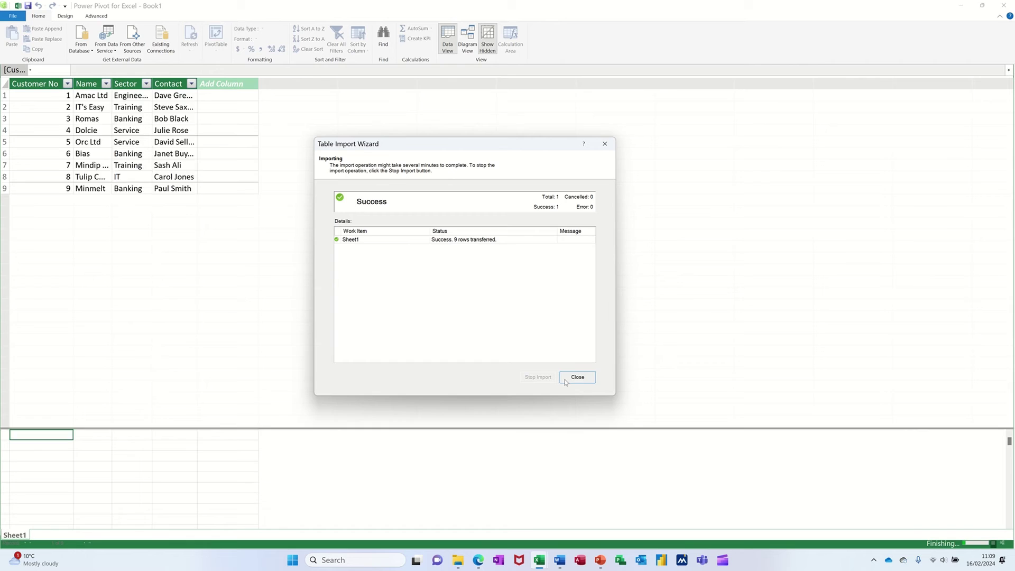
left_click(566, 380)
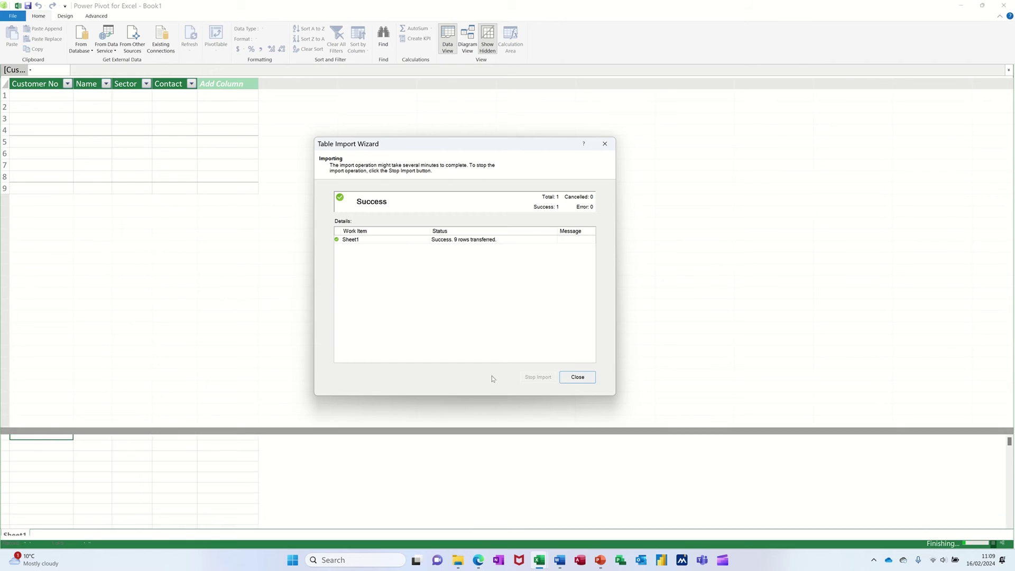
Rename the imported table's tab to 'Customers'.
double_click(15, 536)
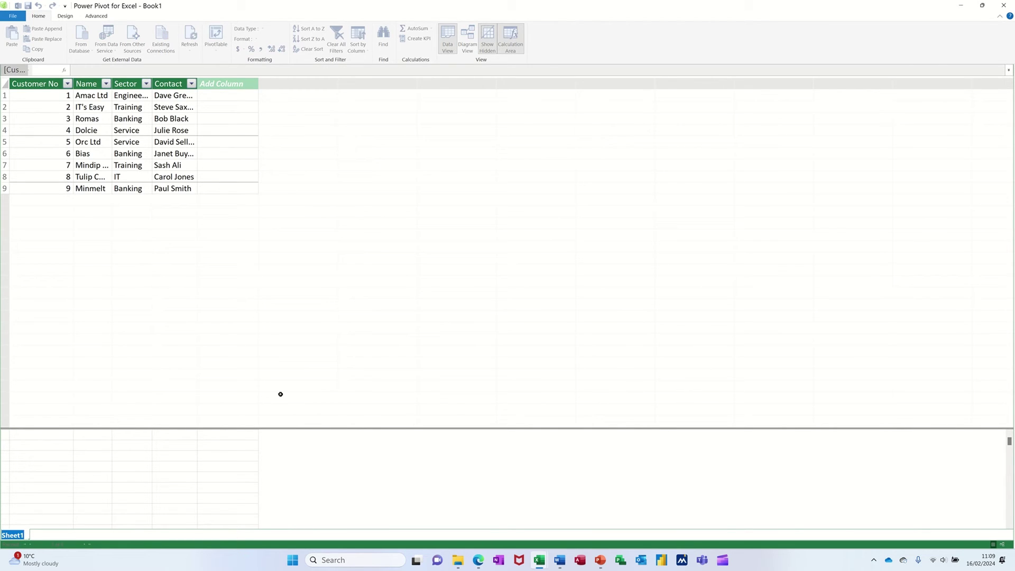
type("Customers")
key("Return")
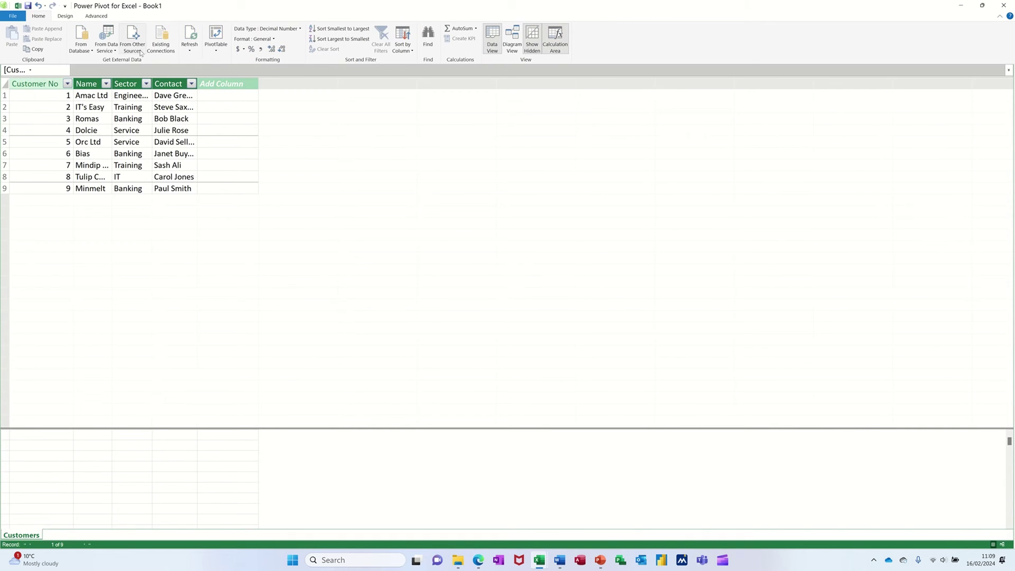
Import Sheet1 of Products.xlsx as an Excel file source, using the first row as headers.
left_click(140, 52)
scroll(450, 265, "down", 5)
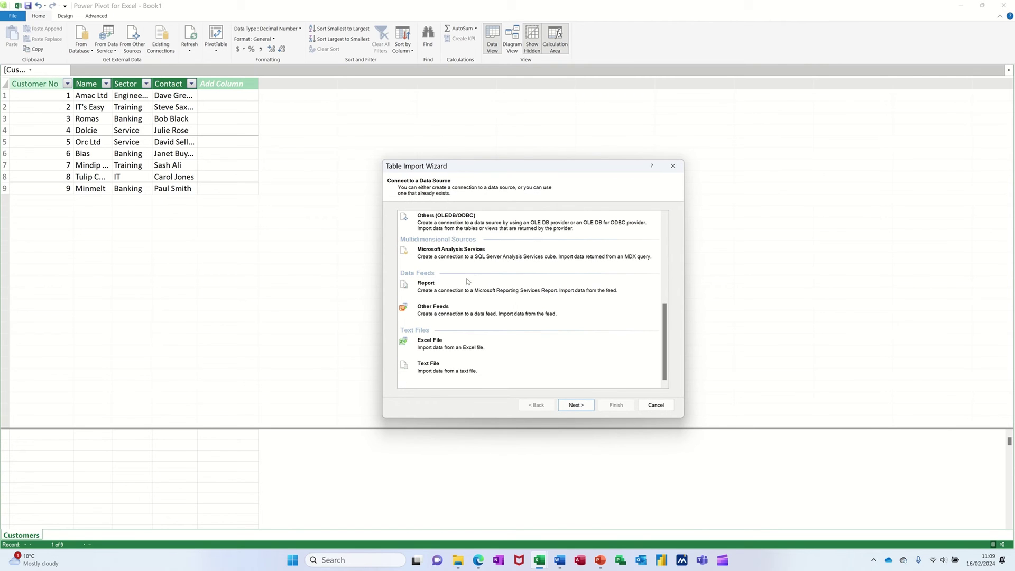
left_click(460, 349)
left_click(574, 403)
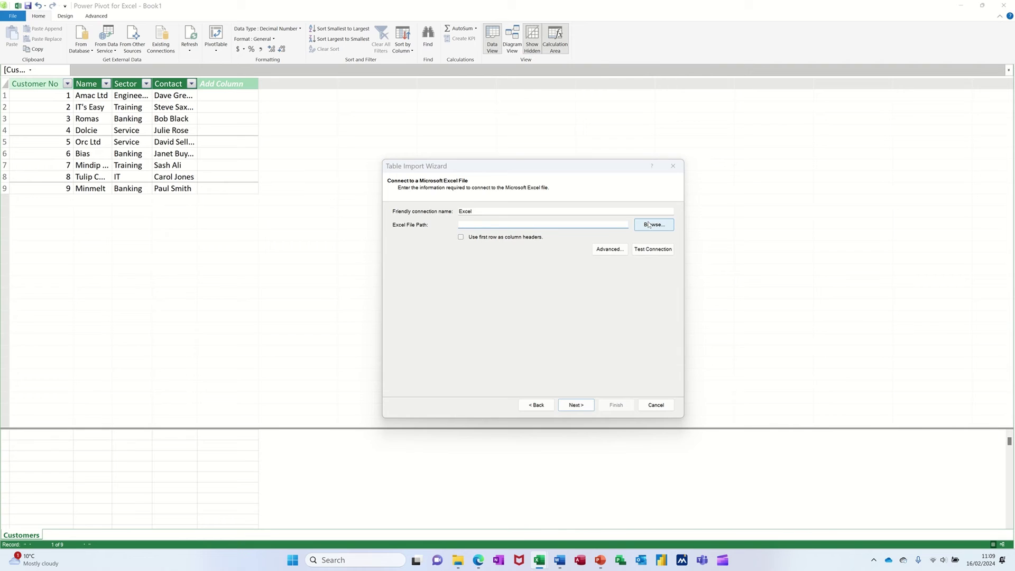
left_click(648, 224)
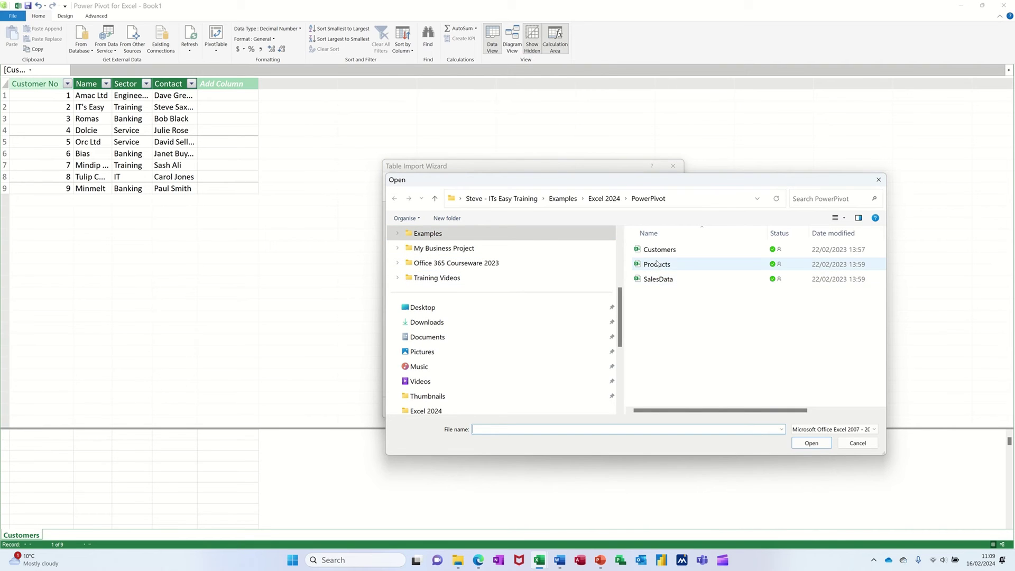
double_click(658, 266)
left_click(461, 238)
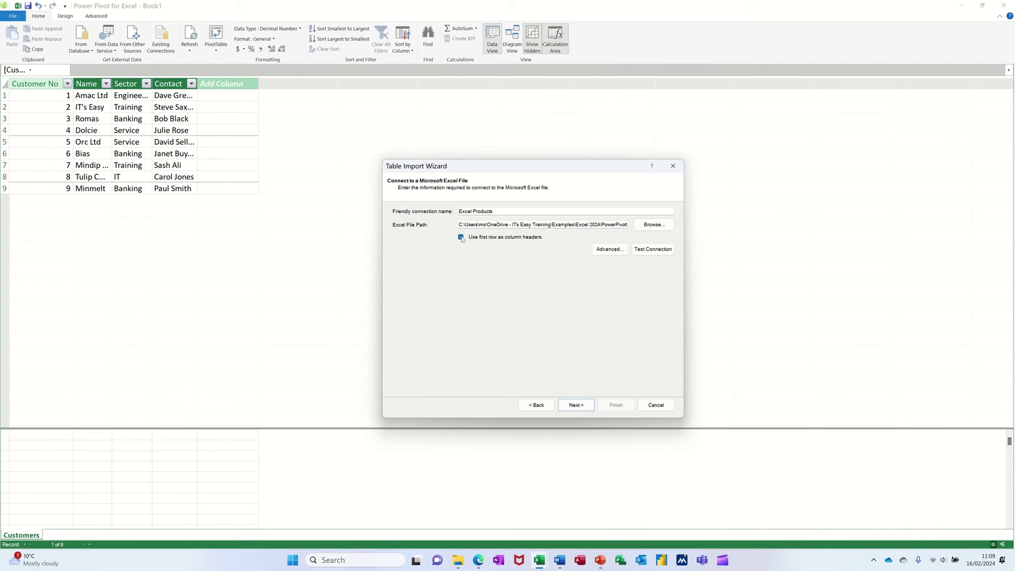
left_click(571, 405)
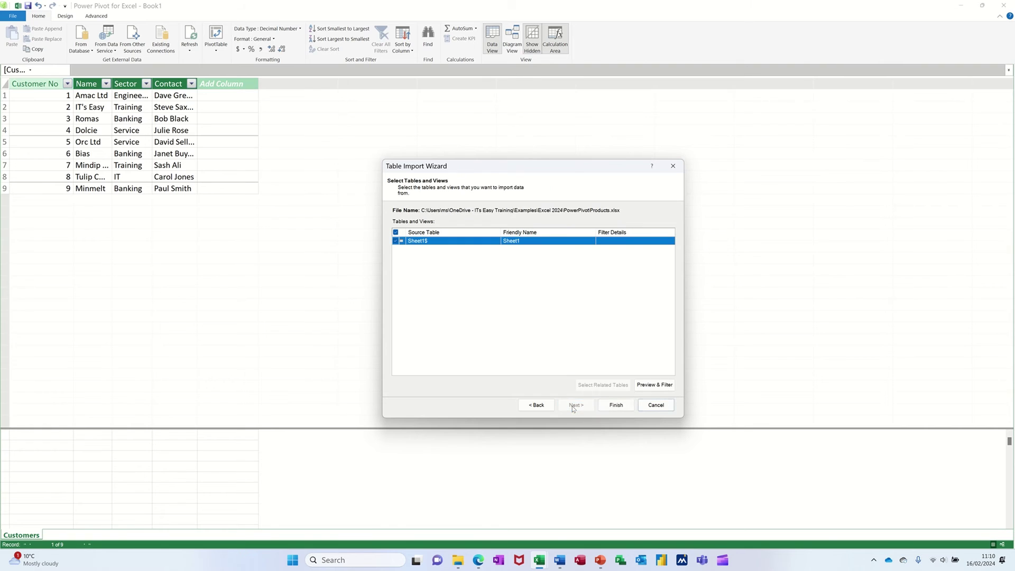
left_click(615, 407)
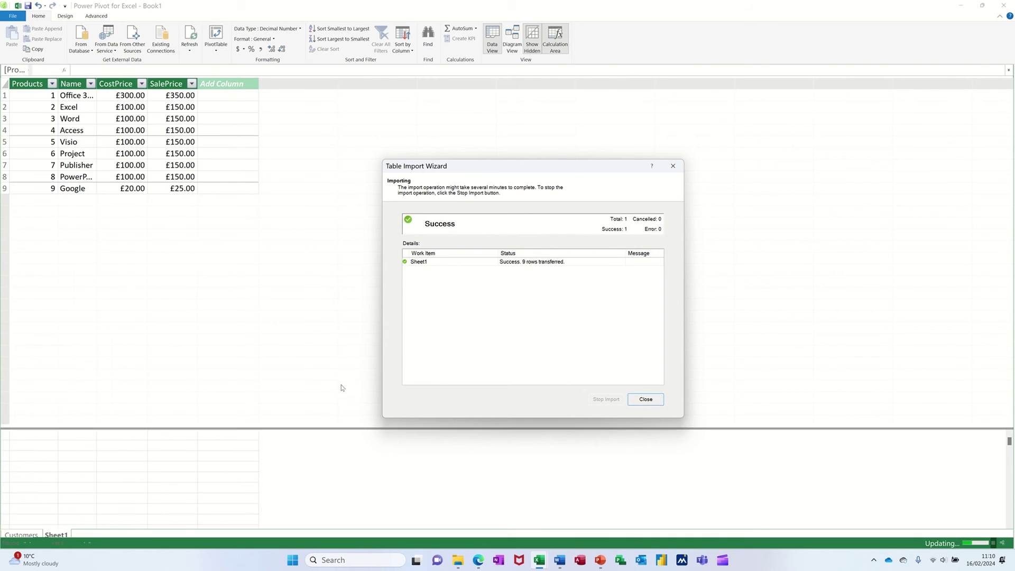
Rename the new Sheet1 table tab to 'Products'.
double_click(57, 536)
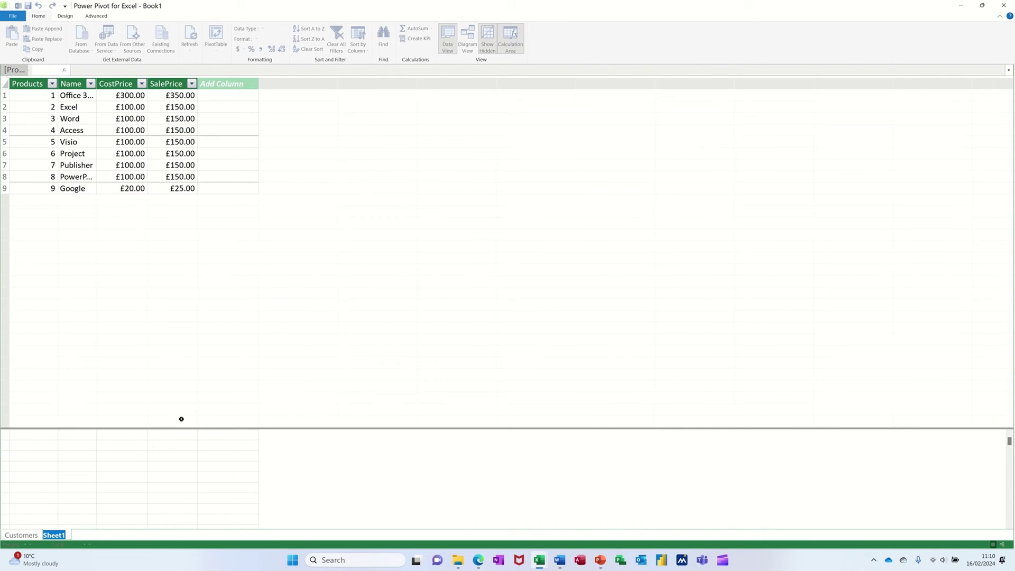
type("Products")
key("Return")
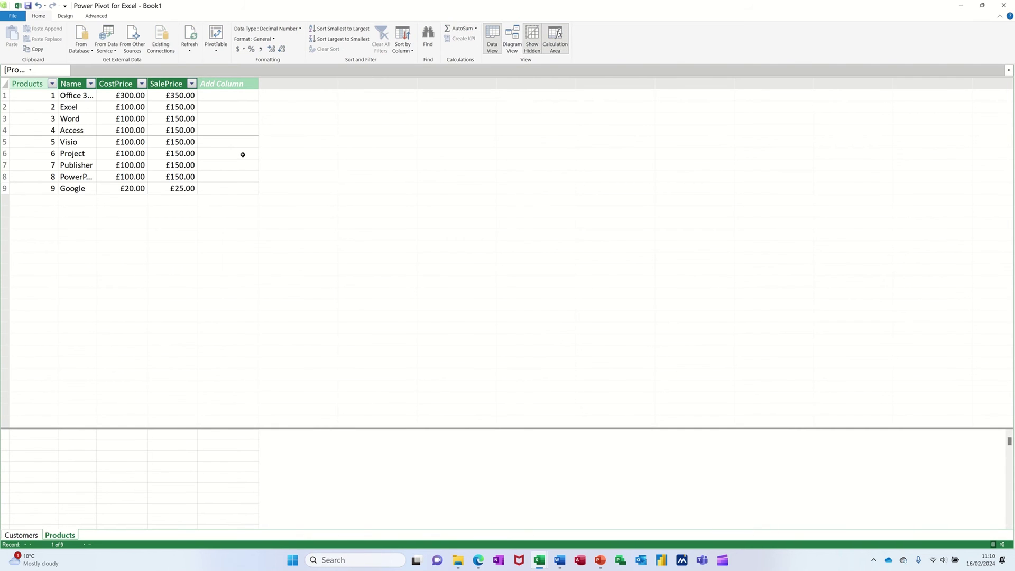
Connect Power Pivot to the SalesData.xlsx workbook as an Excel file data source.
left_click(140, 52)
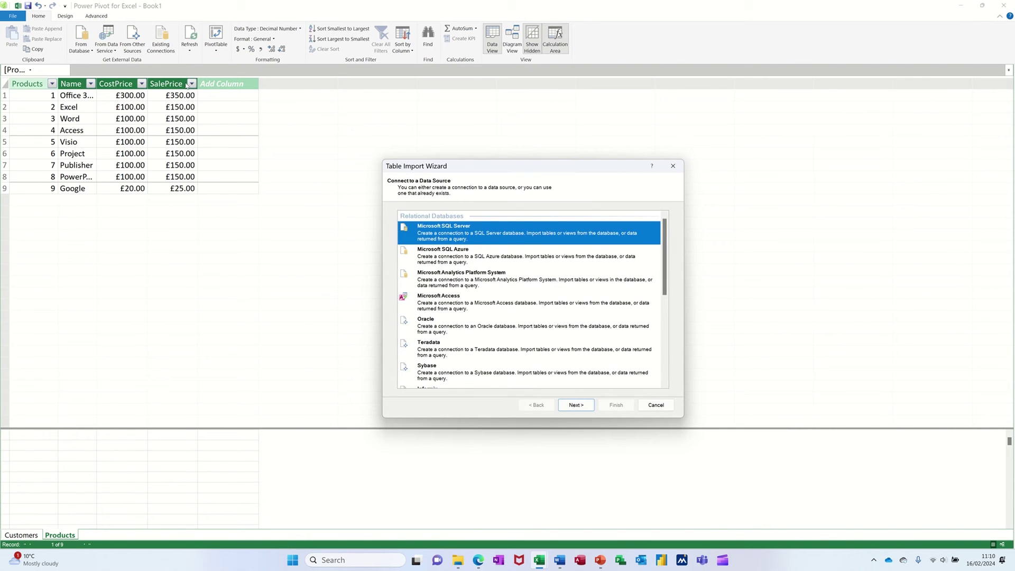
scroll(476, 339, "down", 5)
left_click(426, 350)
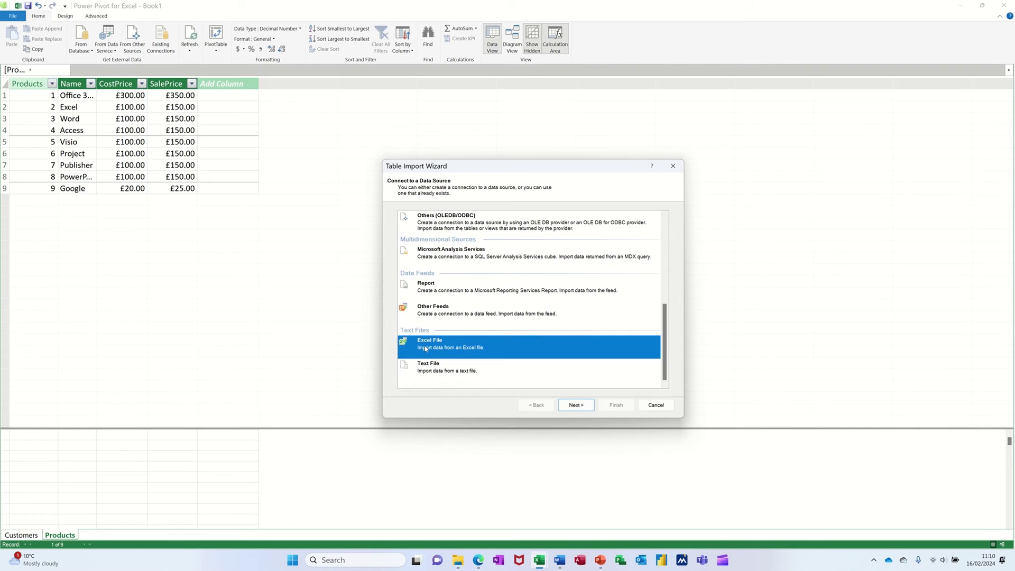
left_click(572, 410)
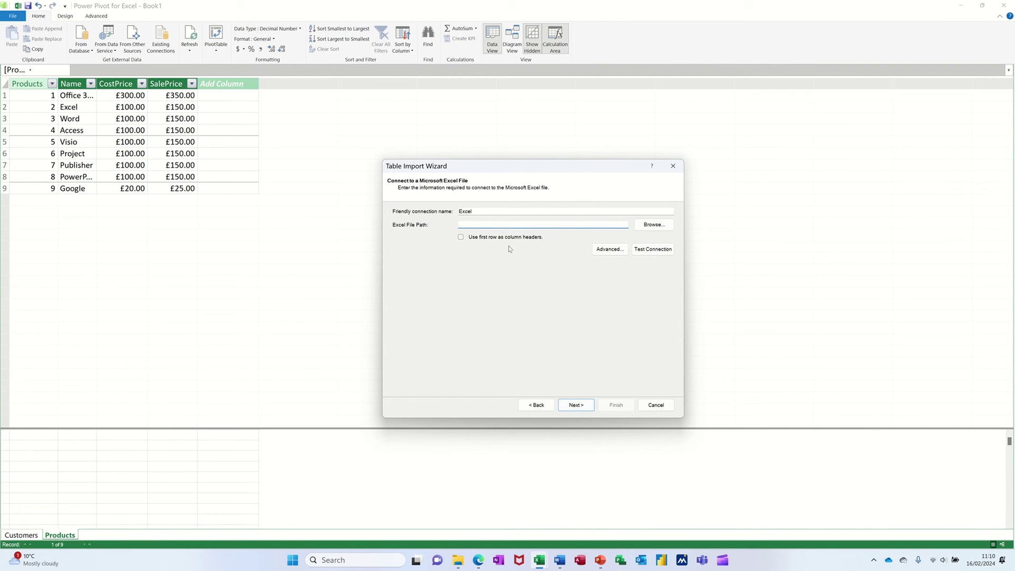
left_click(643, 227)
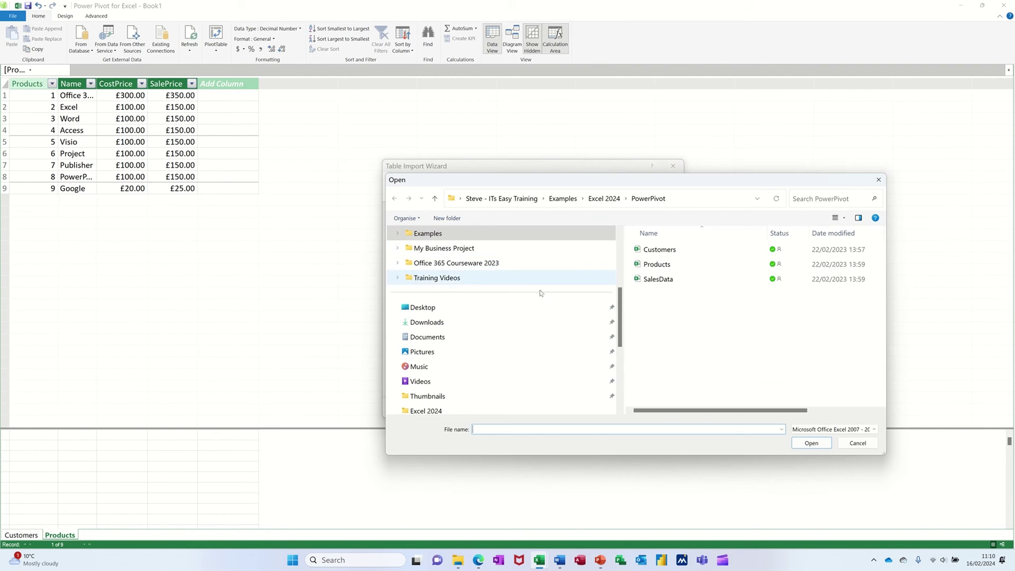
double_click(658, 279)
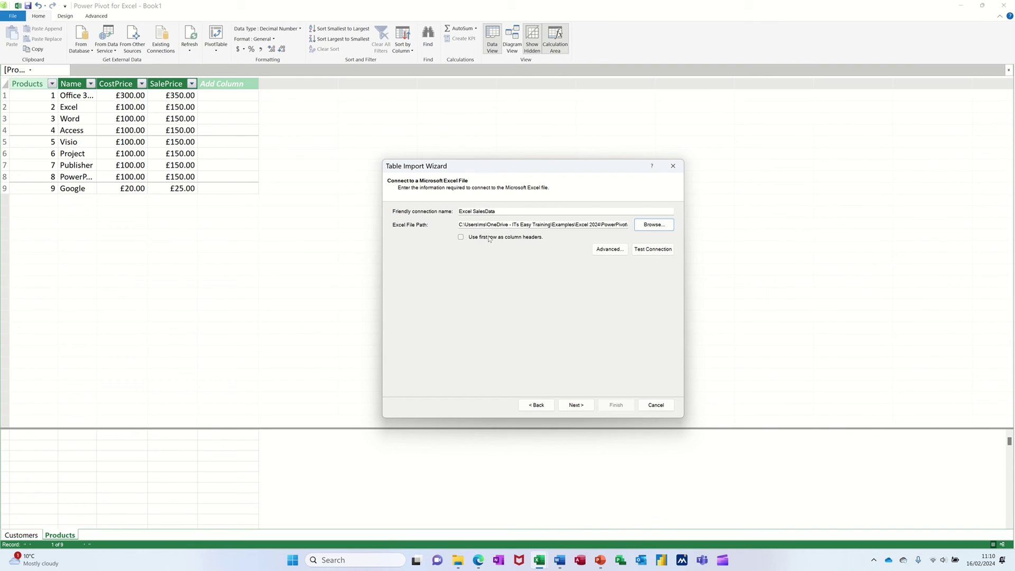
Import the sheet using the first row as headers and rename the new table Sales.
left_click(461, 238)
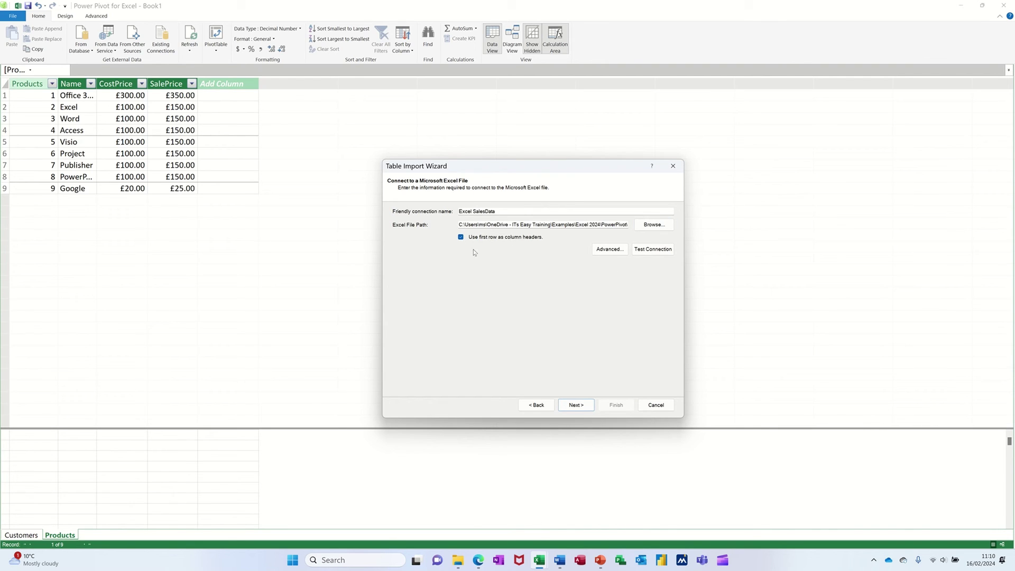
left_click(577, 405)
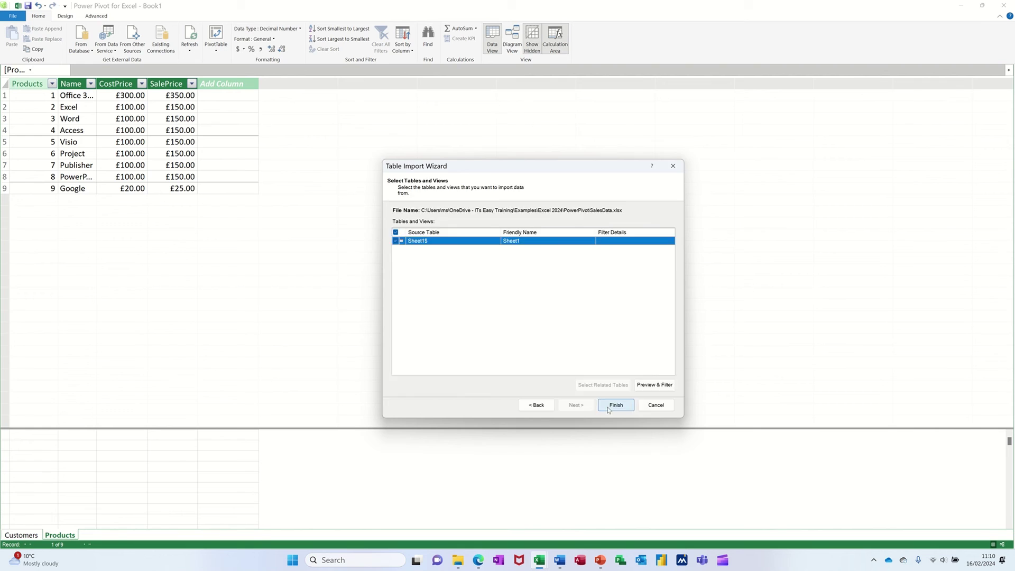
left_click(615, 405)
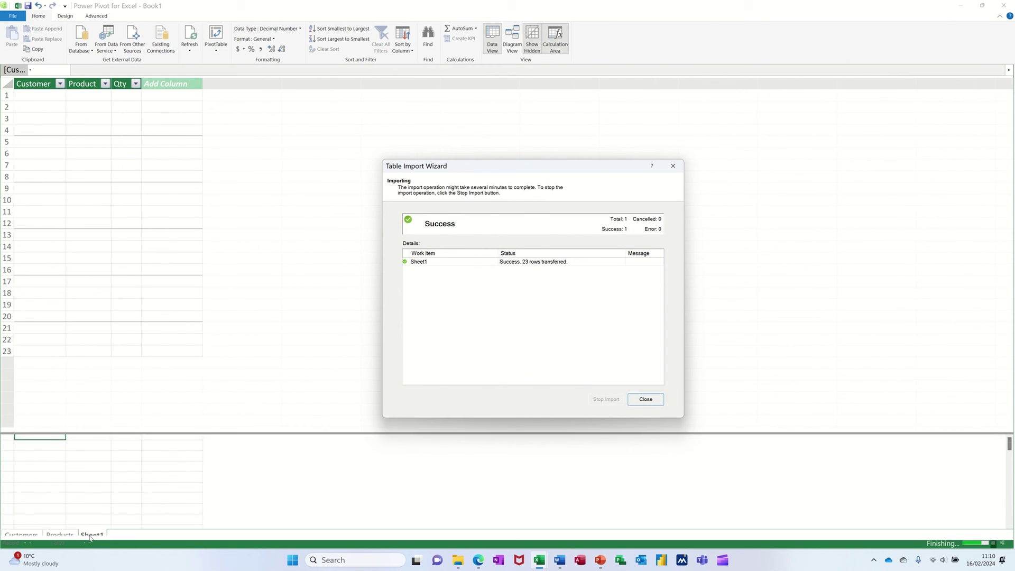
key("Return")
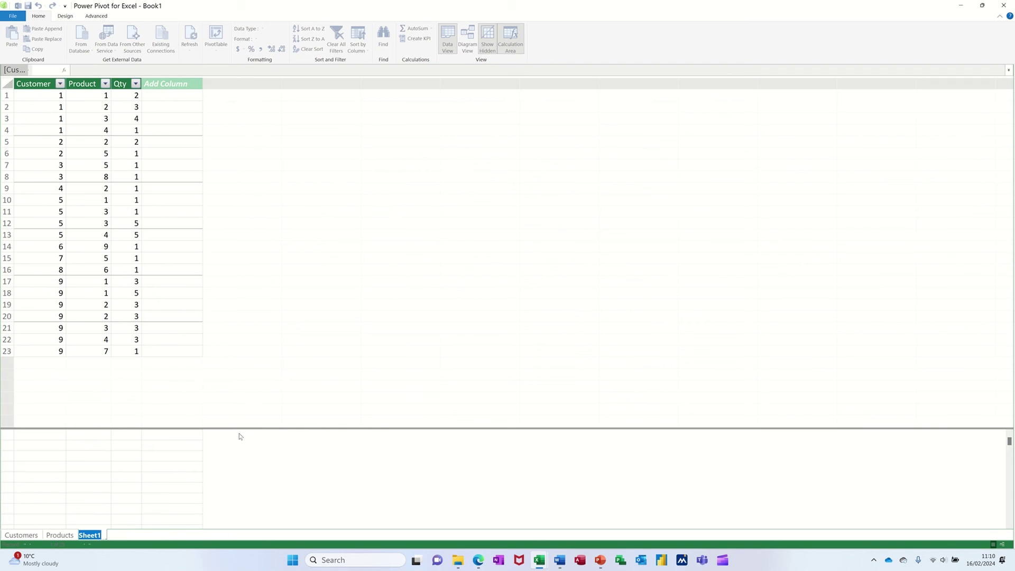
type("Sales")
key("Return")
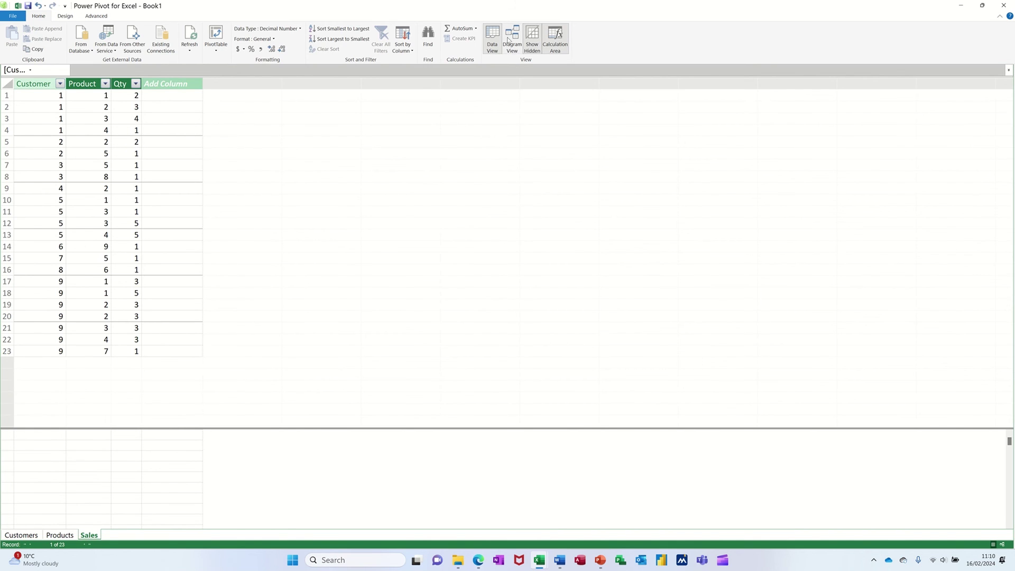
In Diagram View, relate Customers' Customer No to the Sales Customer column.
left_click(511, 39)
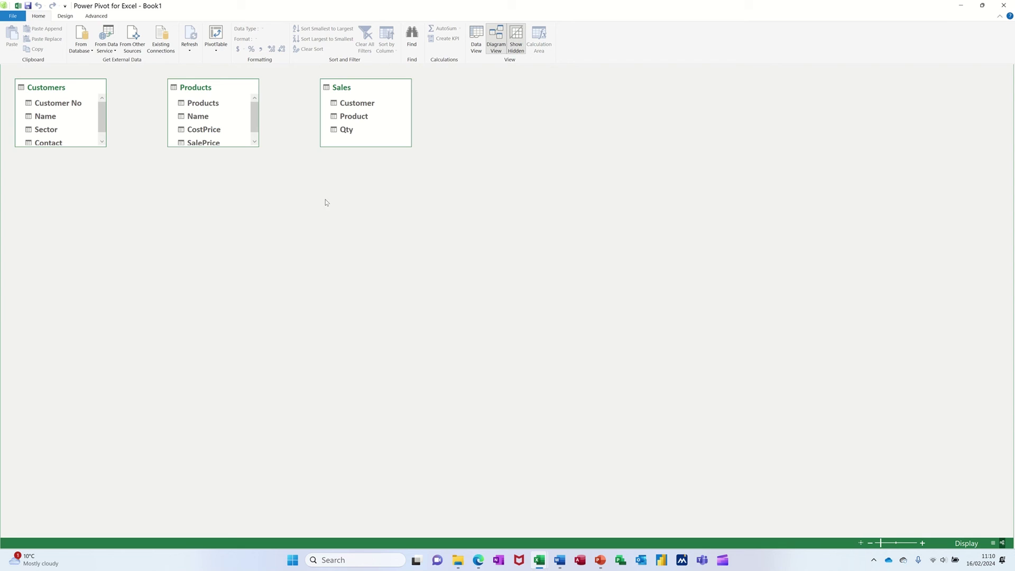
left_click_drag(345, 82, 121, 201)
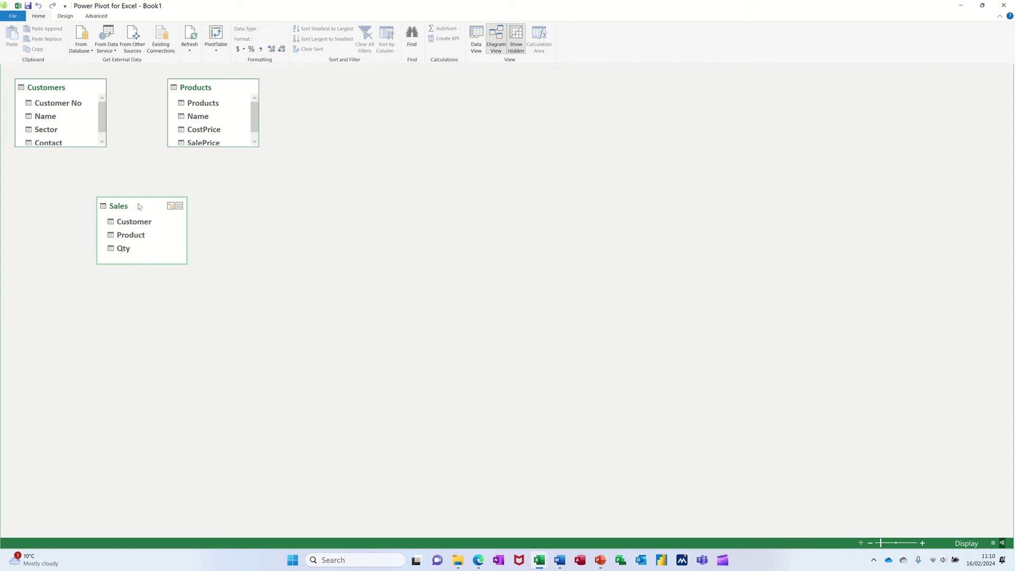
left_click(65, 107)
left_click_drag(54, 107, 139, 222)
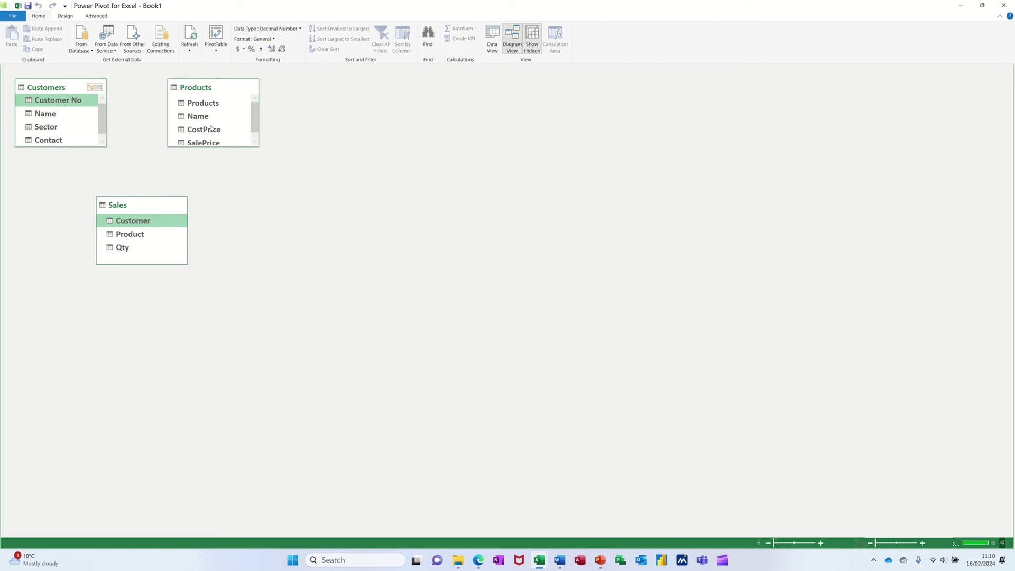
Relate Products' Products column to Sales Product and move the Products table right.
left_click(212, 102)
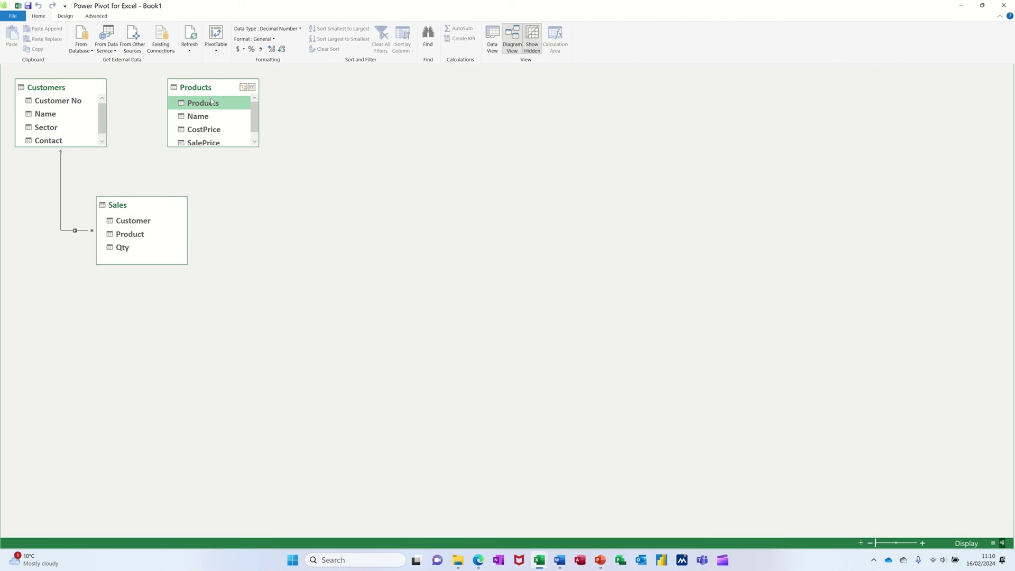
left_click_drag(212, 101, 144, 234)
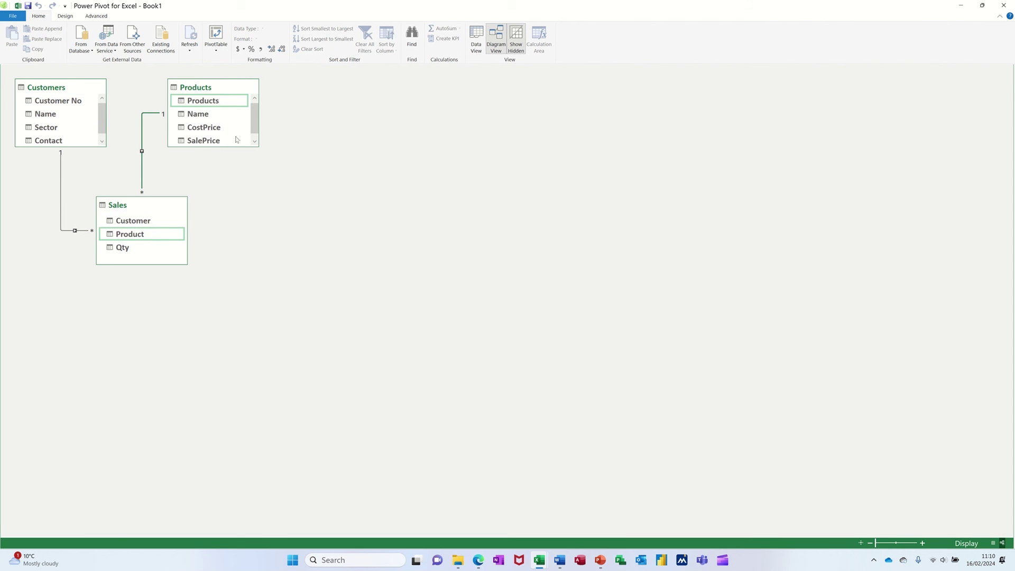
left_click_drag(199, 89, 315, 98)
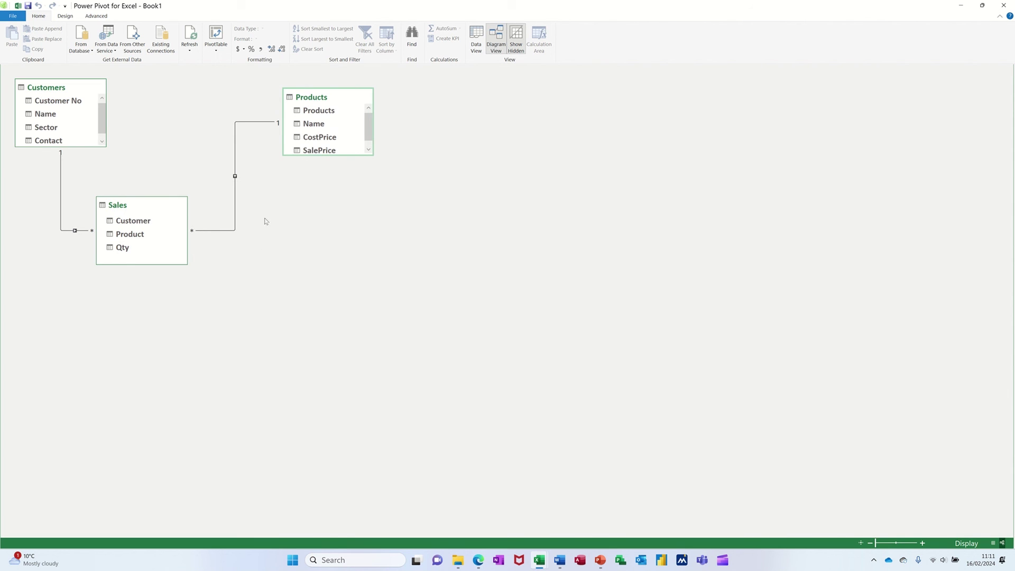
Create a PivotTable from the data model on a new worksheet.
left_click(215, 51)
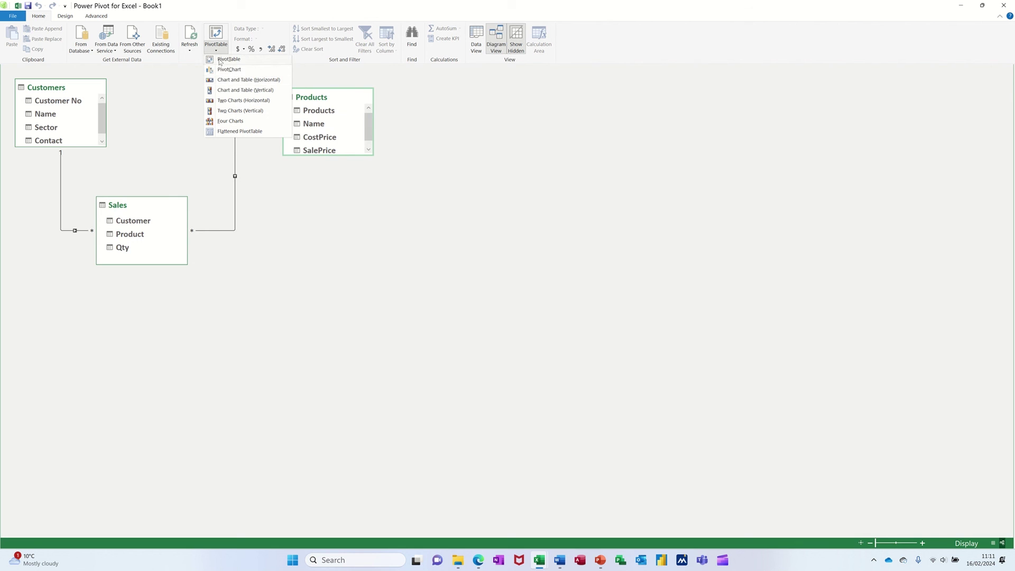
left_click(220, 60)
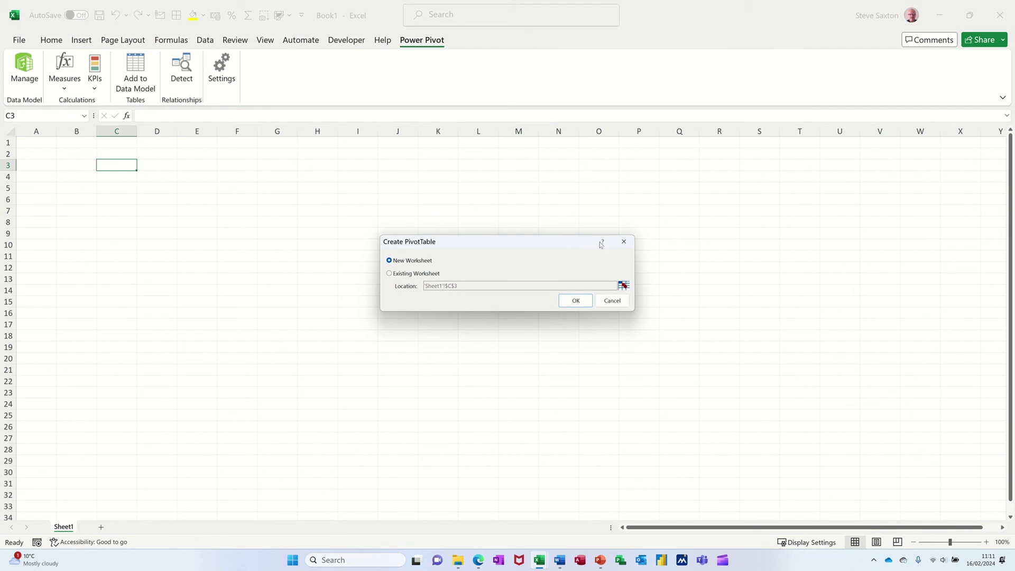
left_click(575, 301)
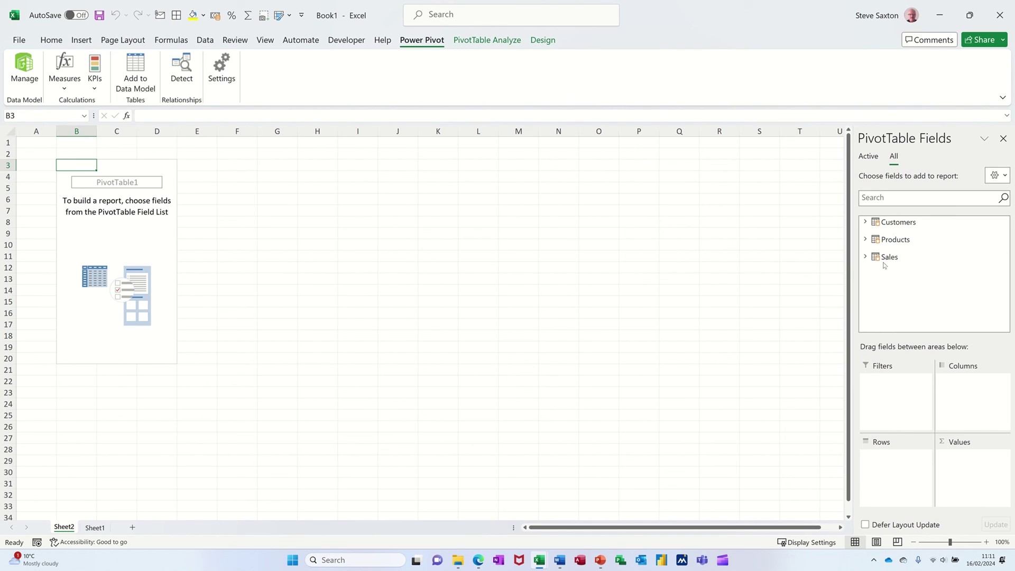
Put Customers Name in Rows, Products Name in Columns and Sum of Qty in Values.
left_click(865, 222)
left_click_drag(898, 247, 888, 458)
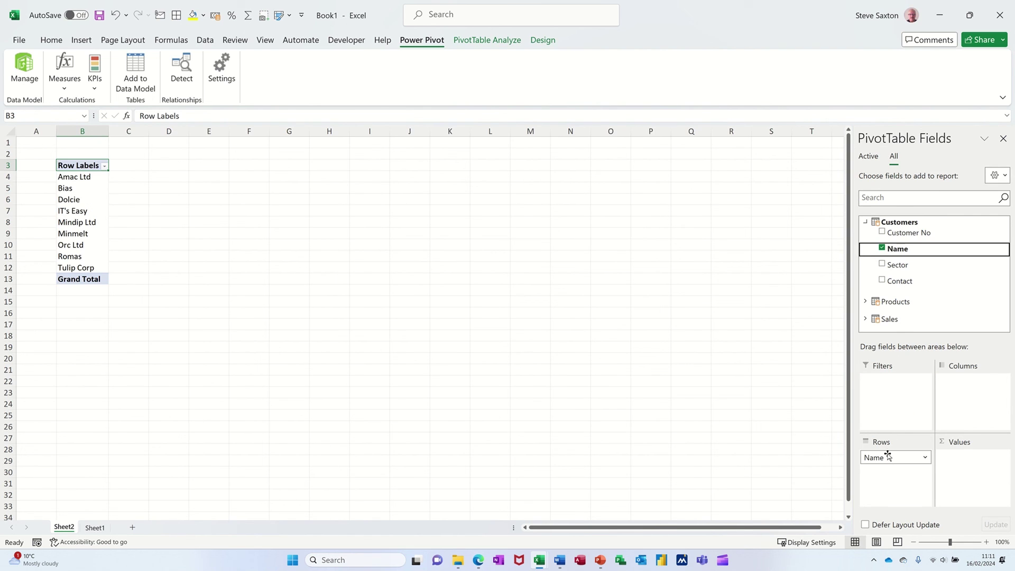
left_click(865, 302)
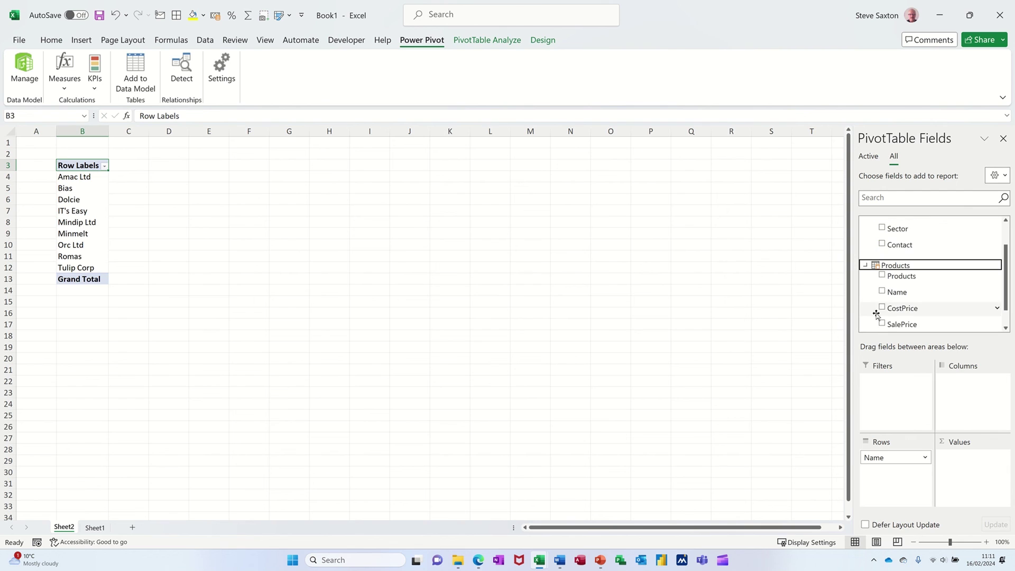
left_click_drag(896, 292, 965, 403)
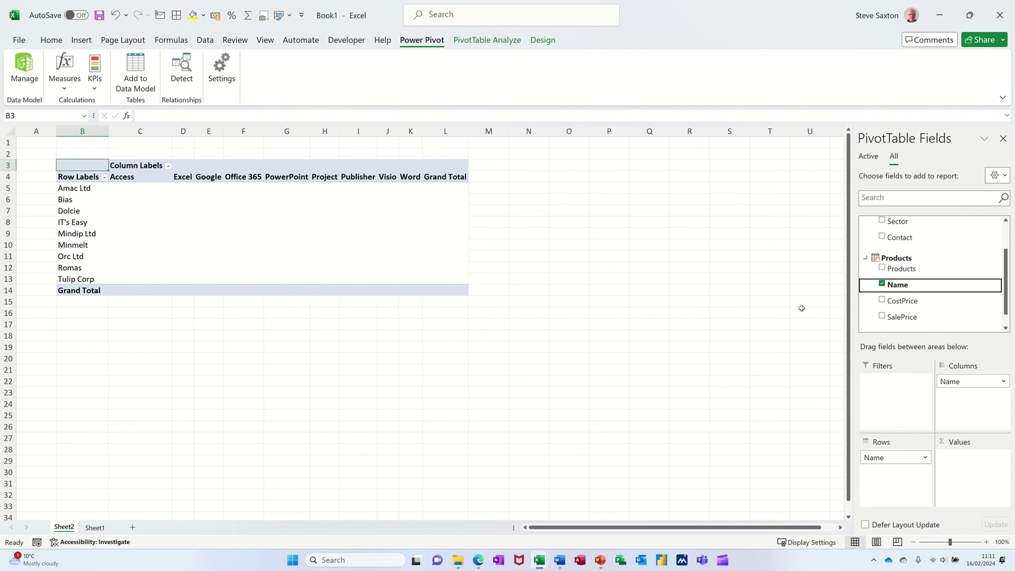
scroll(866, 317, "down", 1)
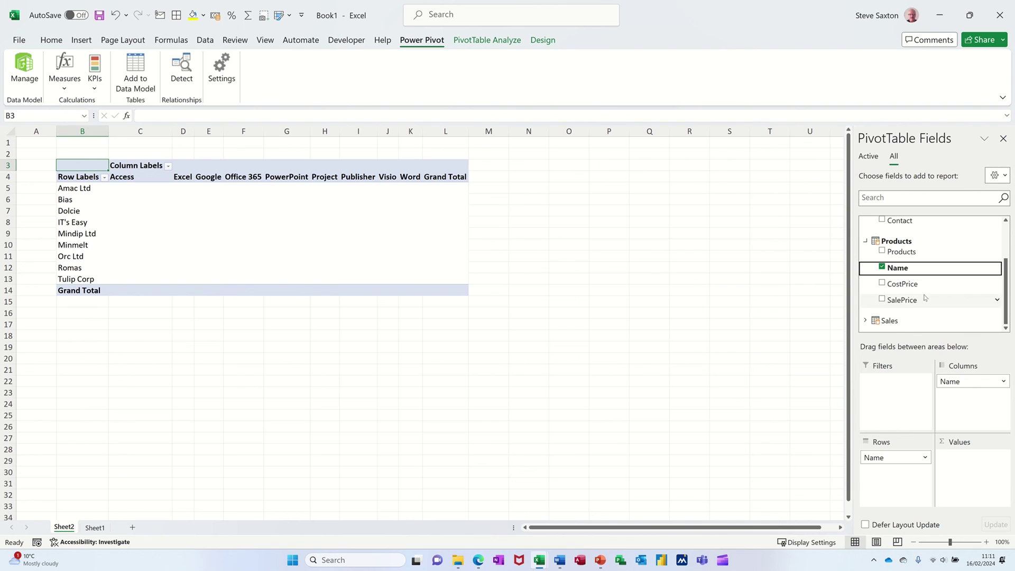
left_click(866, 321)
left_click_drag(899, 325, 955, 464)
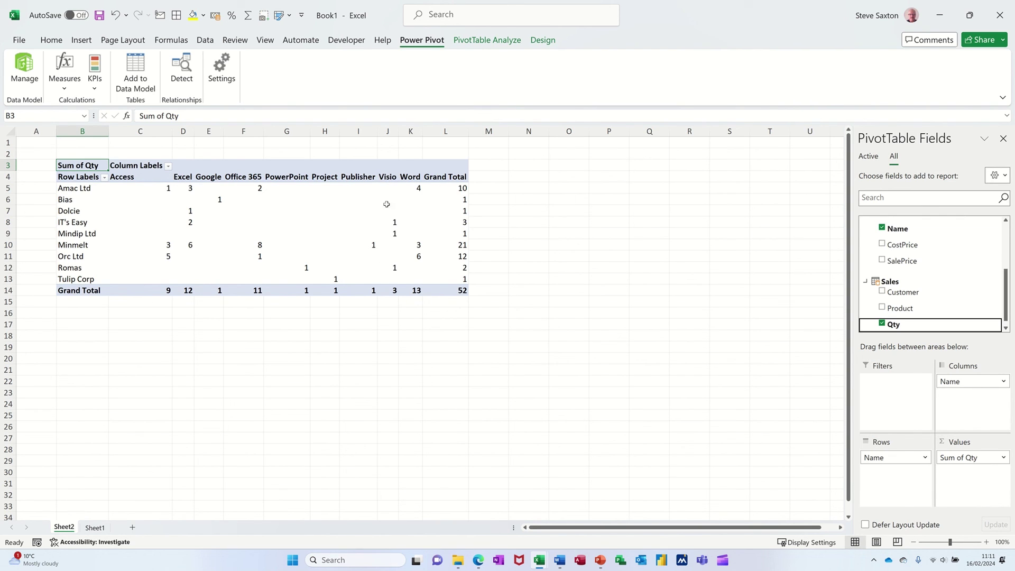
mouse_move(461, 241)
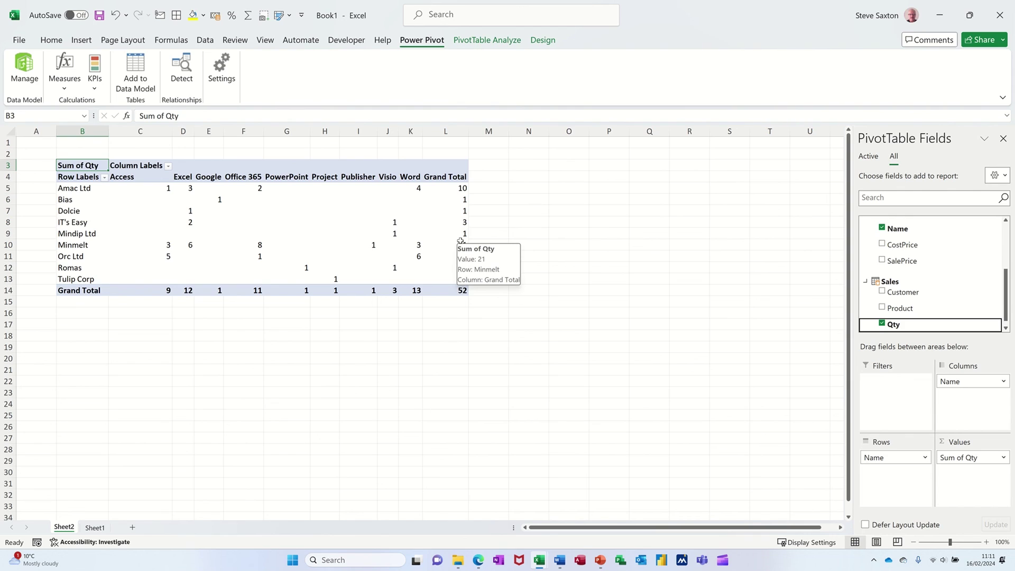